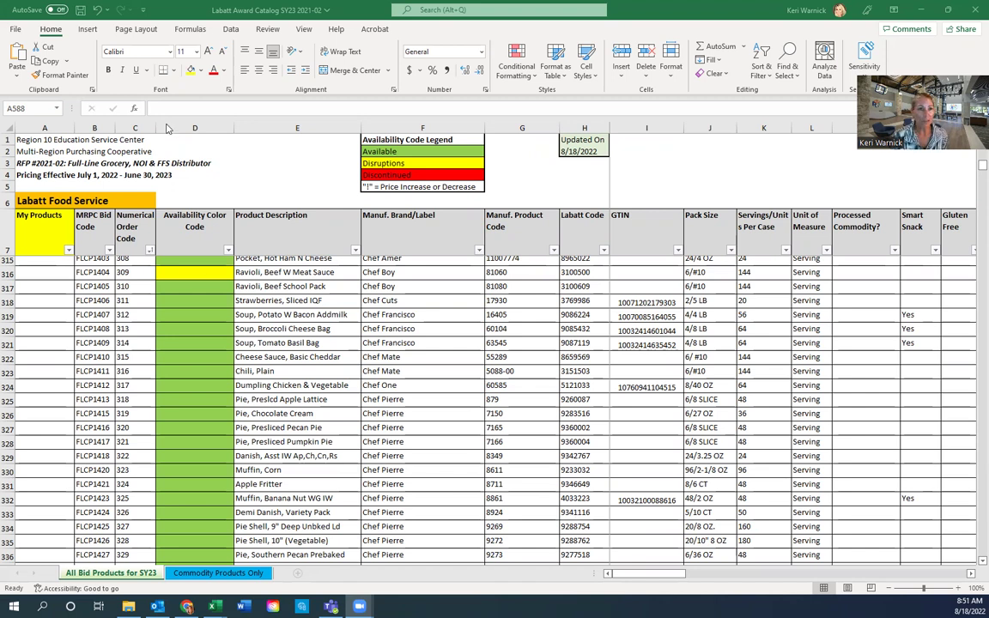
- Examine the My Products and Availability Color Code columns, the Updated On date and the Discontinued entry in the availability legend
left_click(58, 128)
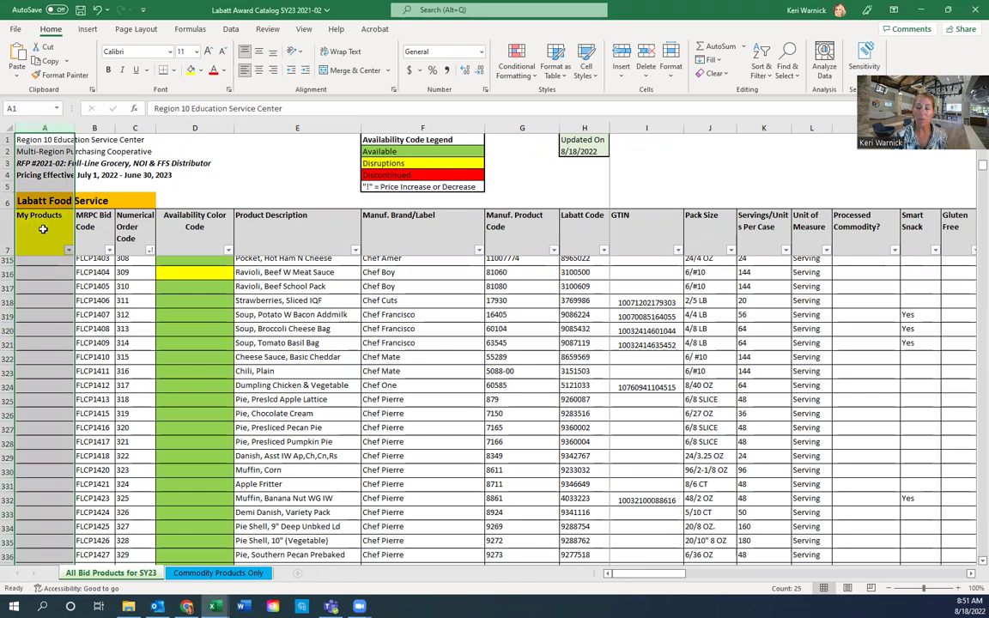
left_click(197, 128)
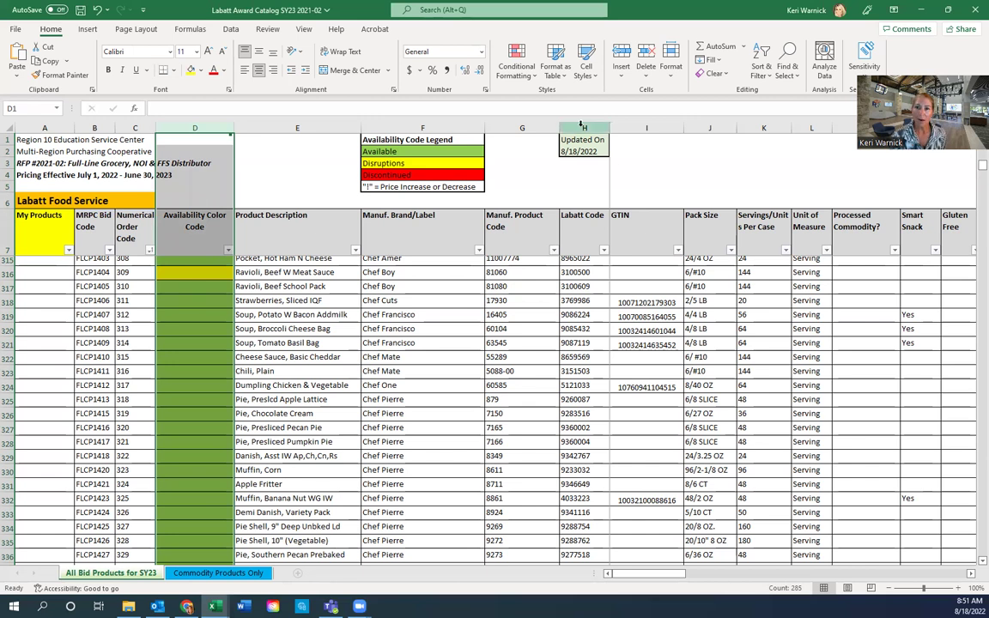
left_click_drag(582, 139, 563, 149)
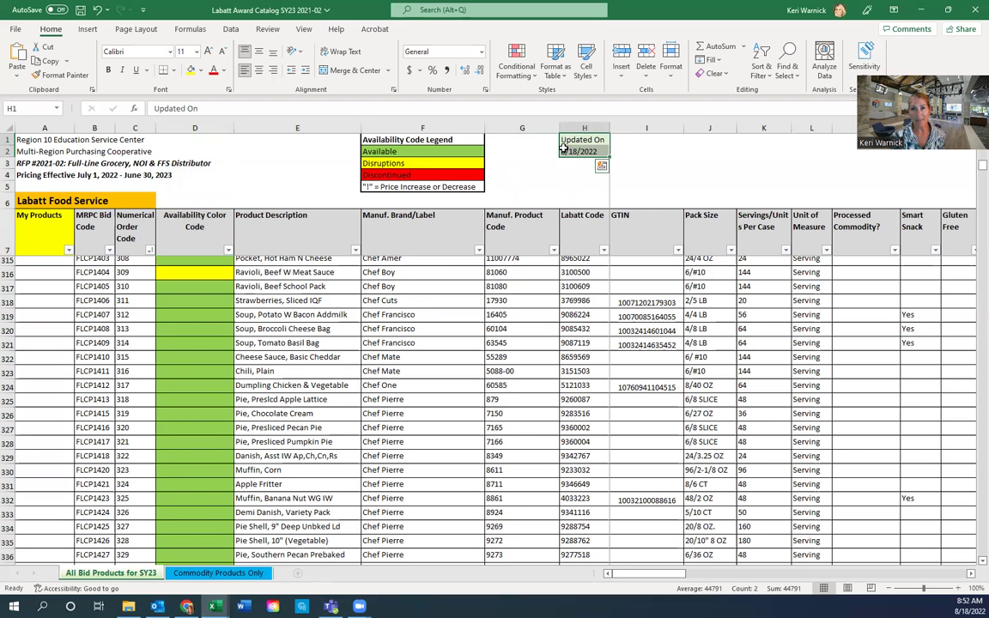
left_click(582, 151)
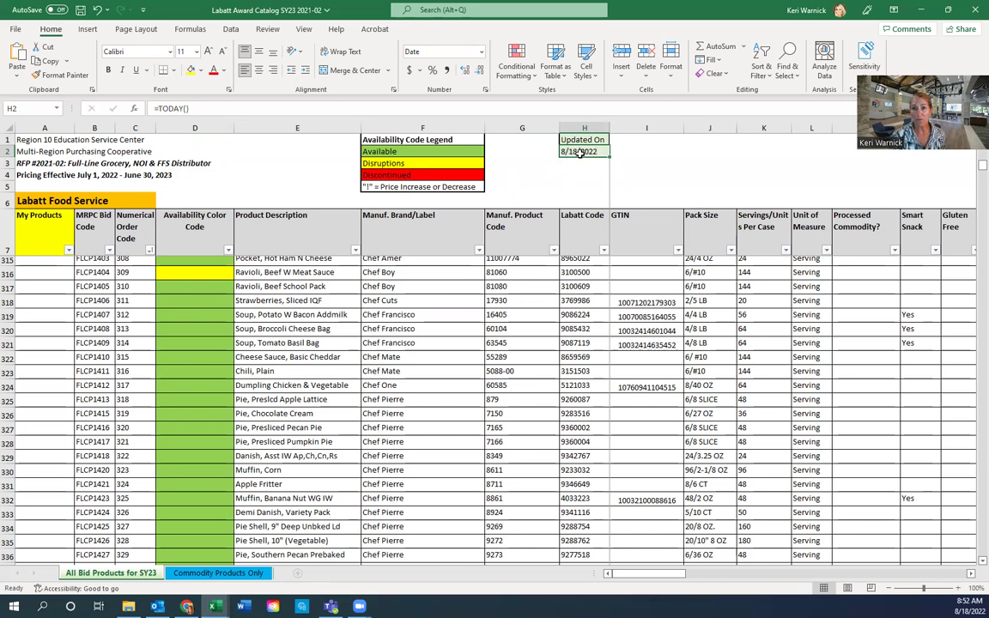
left_click(430, 175)
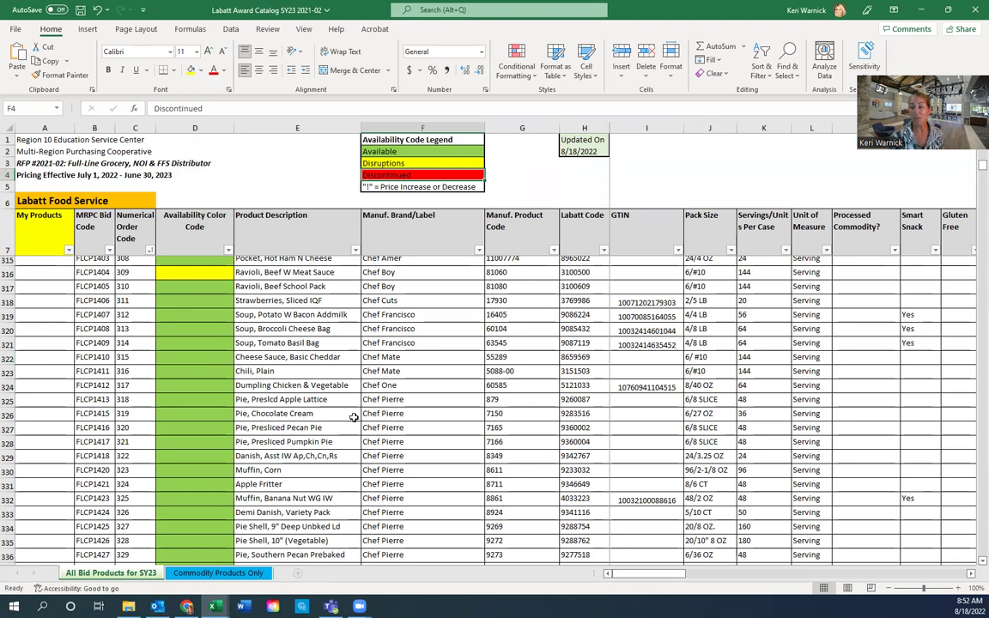
- From the start of the product list, review the Numerical Order Code and Manuf. Product Code columns and the Sauce, Tartar 12Gm row
scroll(242, 369, "up", 4)
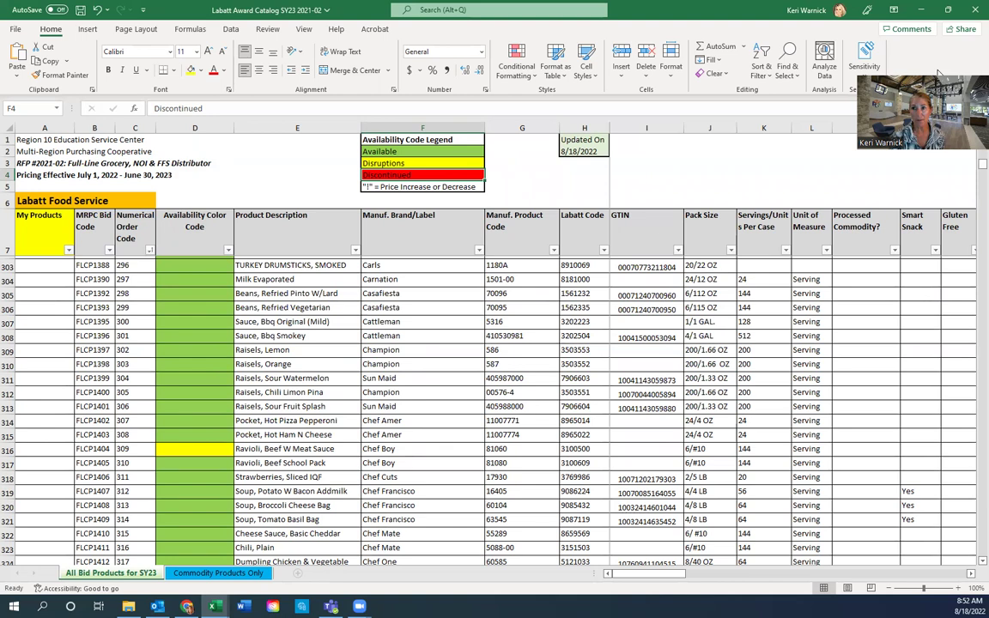
left_click_drag(982, 163, 976, 136)
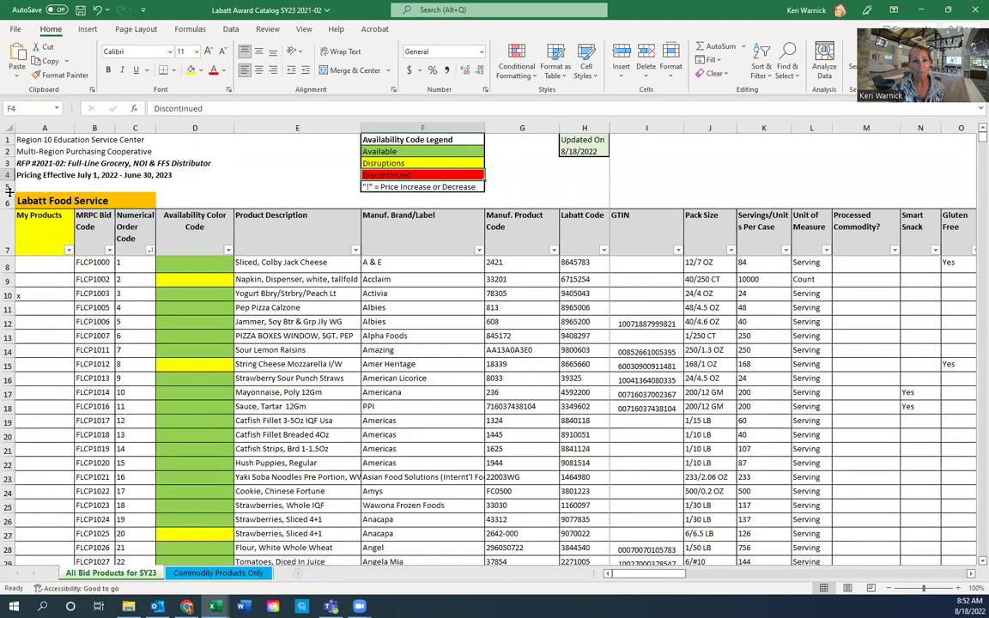
left_click(130, 128)
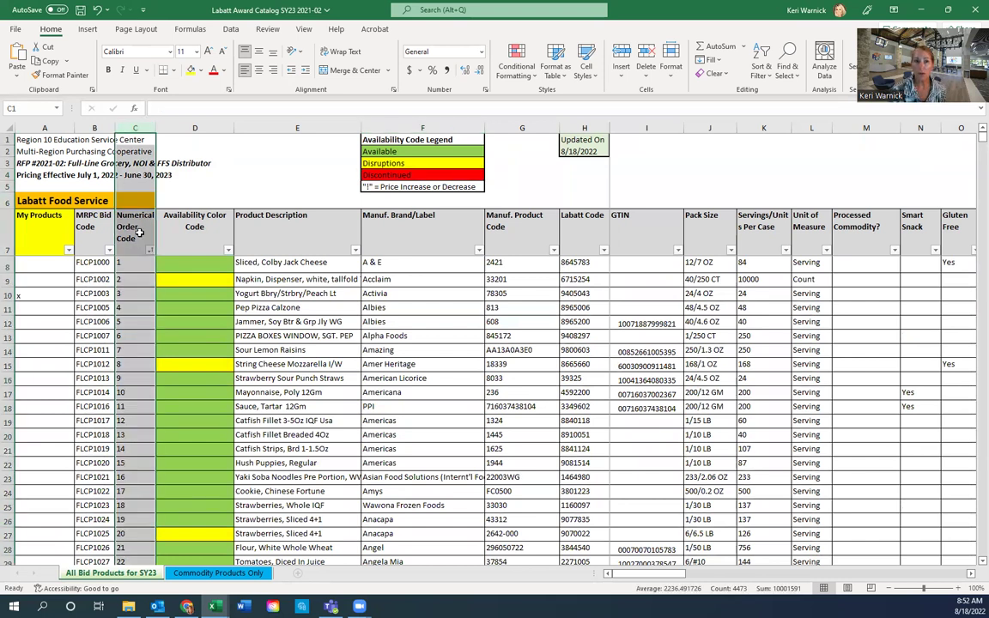
left_click(139, 232)
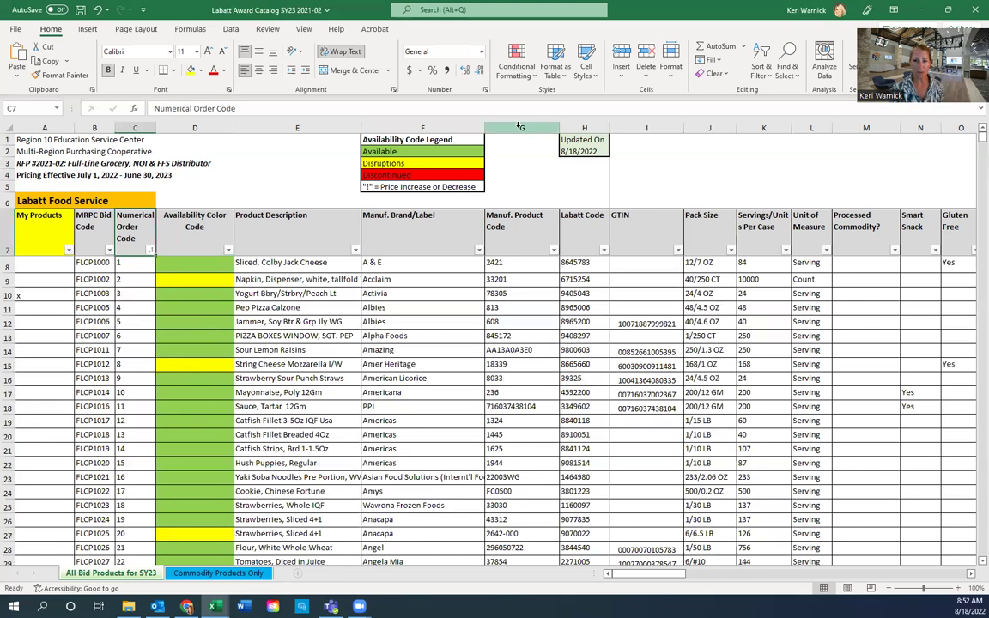
left_click(521, 128)
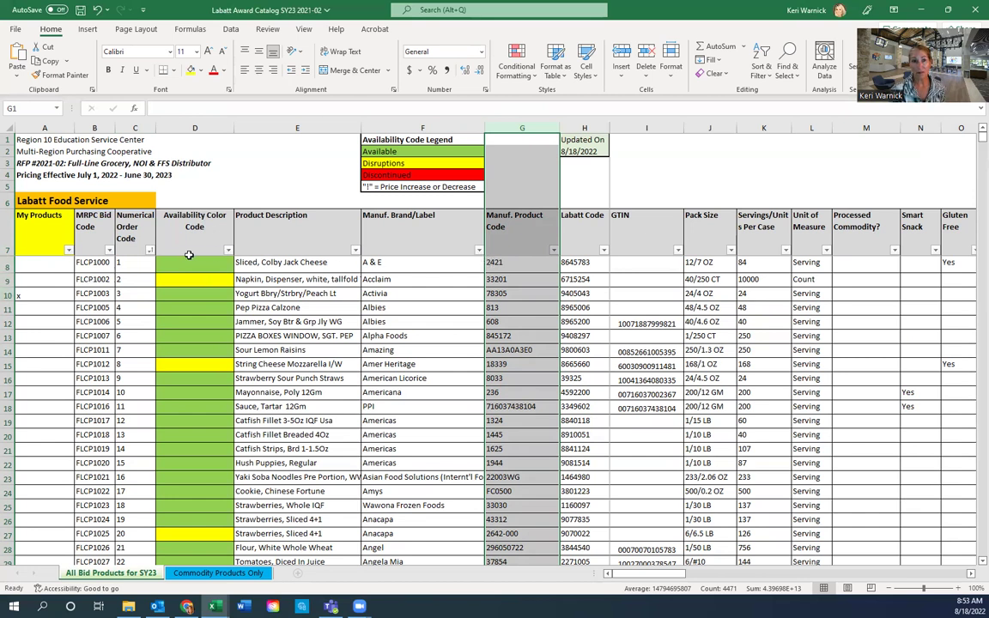
left_click(404, 406)
left_click(15, 406)
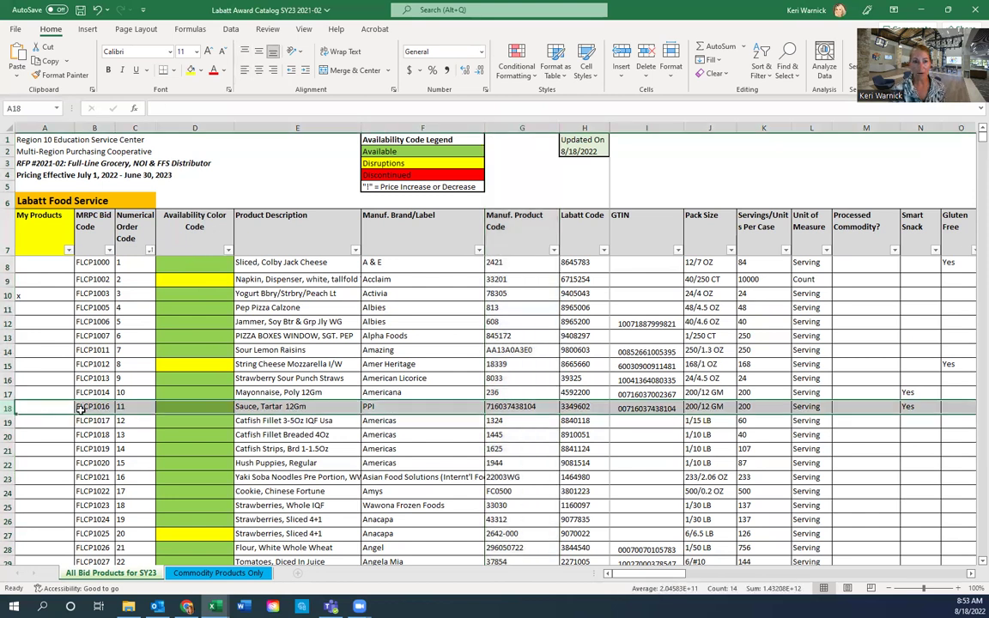
- Sort the product list by Manuf. Brand/Label from A to Z and select row 18
left_click(421, 293)
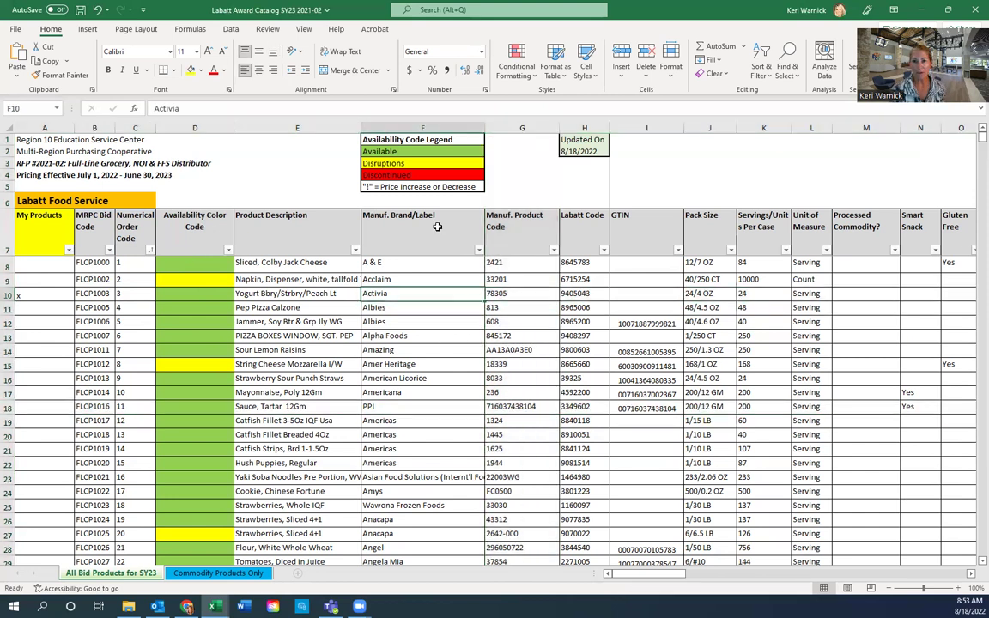
left_click(479, 249)
left_click(412, 261)
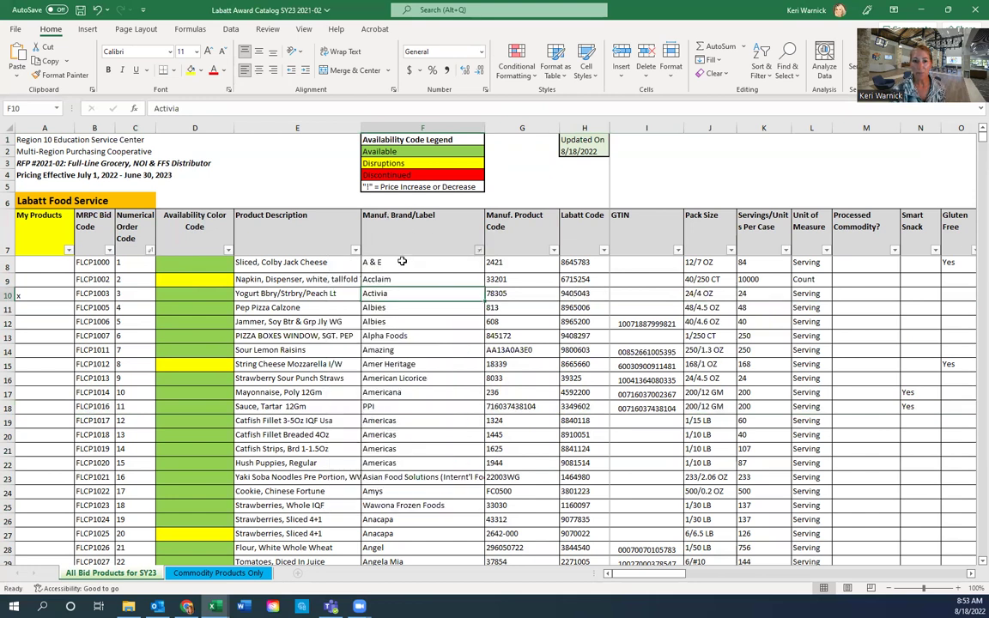
left_click(6, 407)
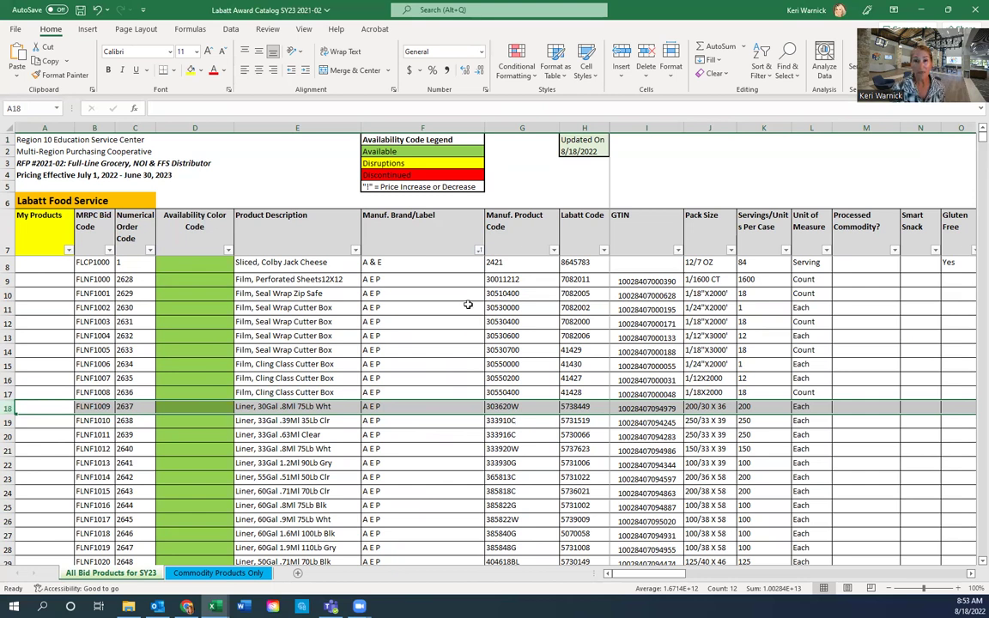
- Filter the Manuf. Brand/Label column to show only Albies products
left_click(479, 250)
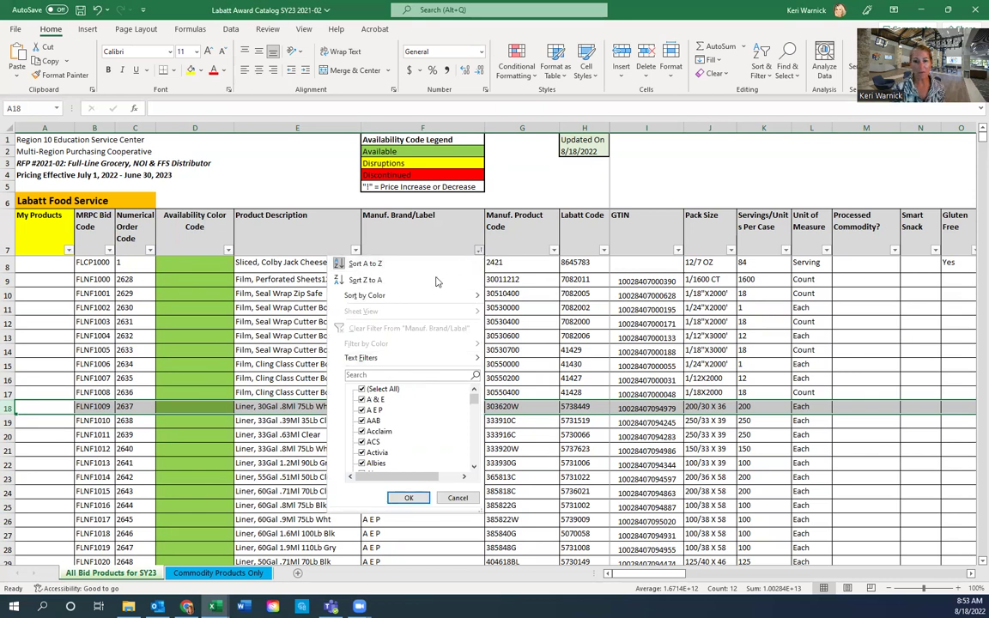
left_click(362, 389)
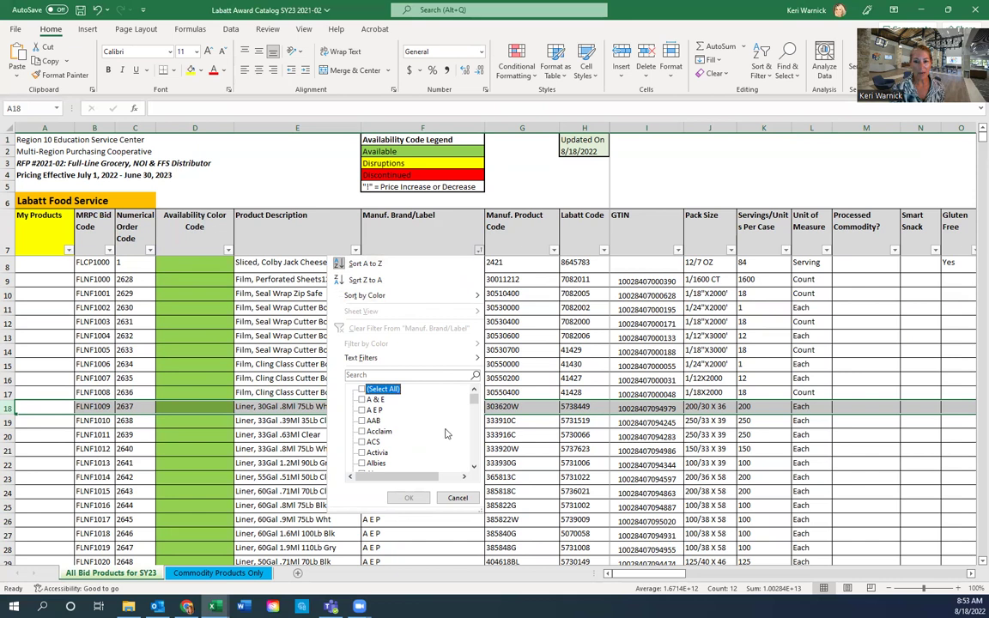
left_click(376, 463)
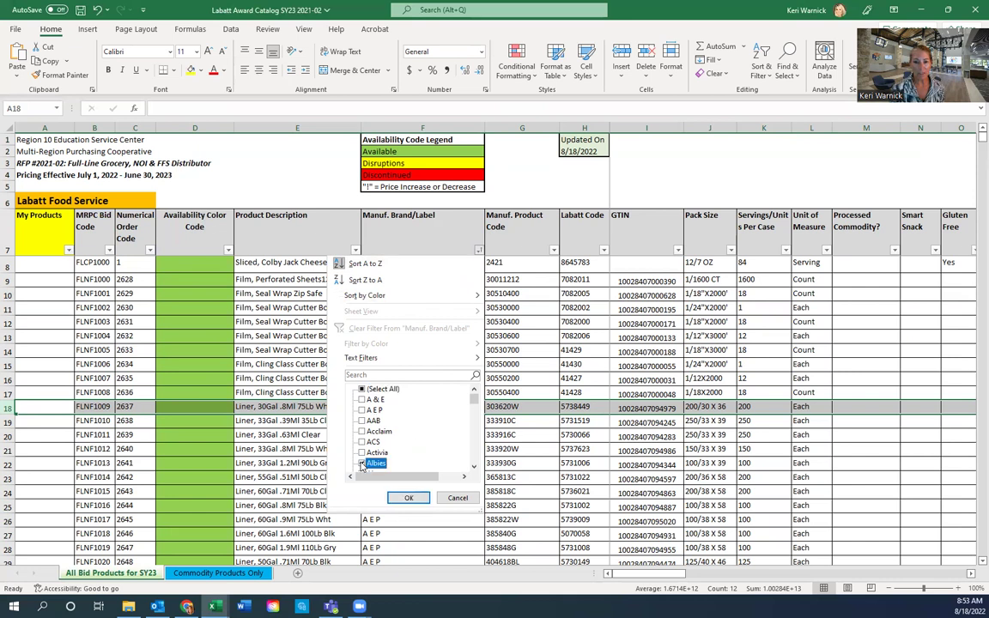
left_click(408, 498)
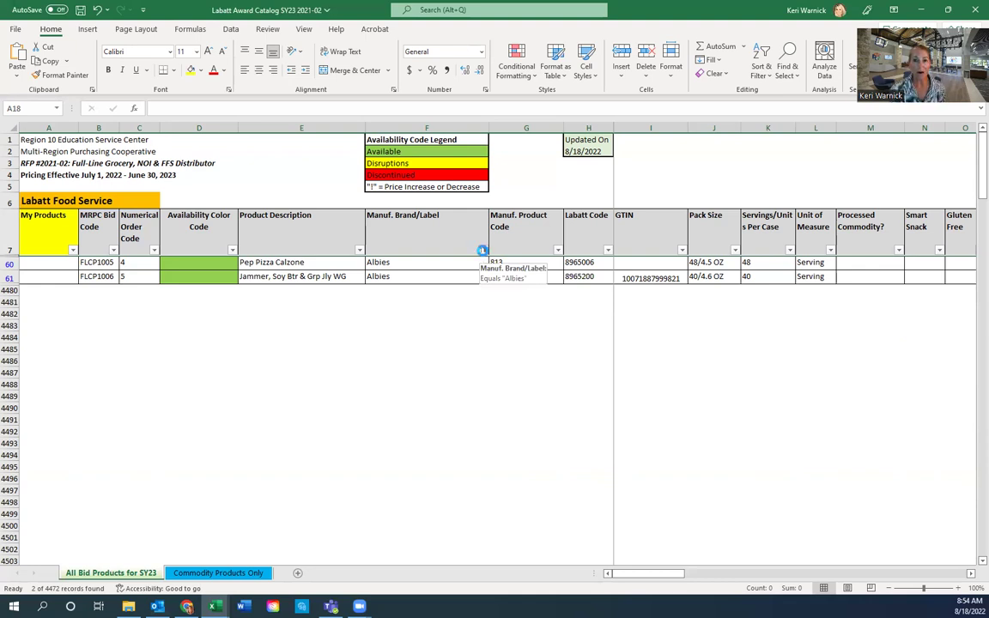
- Reselect all brands in the Manuf. Brand/Label filter to display the full product list
left_click(483, 250)
left_click(370, 390)
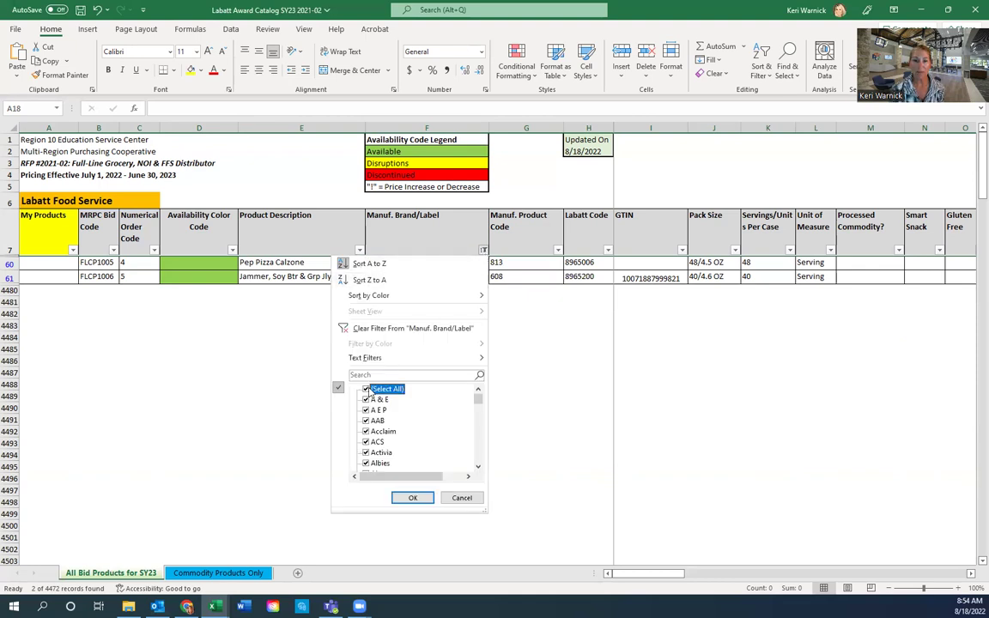
left_click(407, 497)
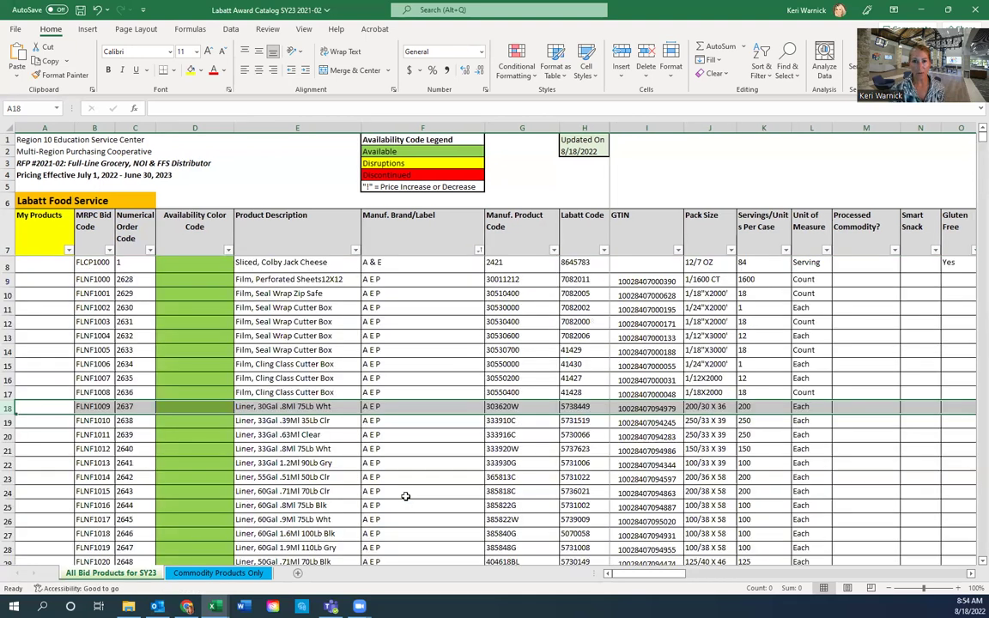
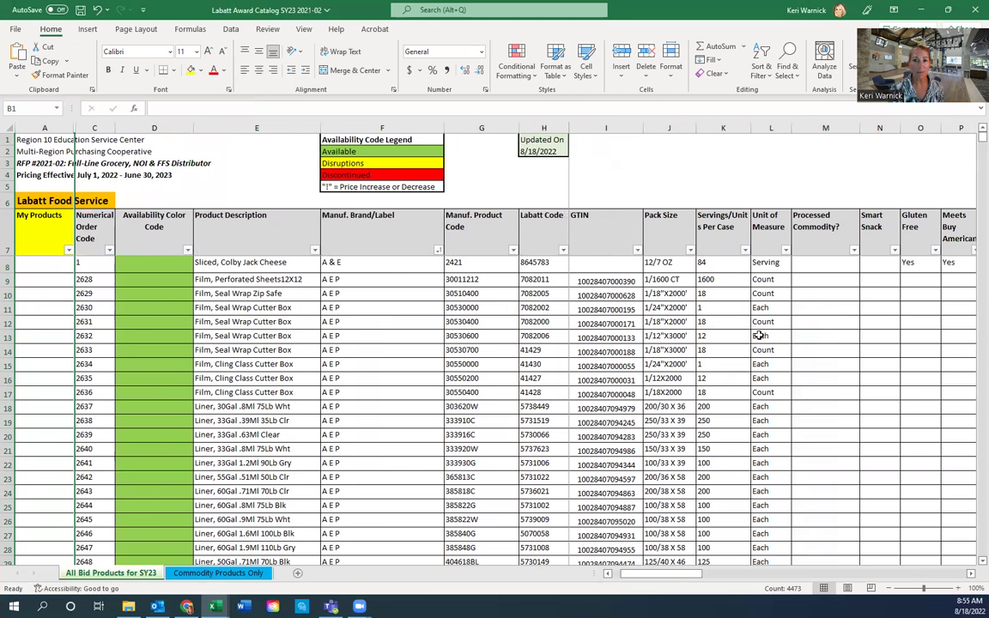
- Hide the Unit of Measure column
left_click(770, 126)
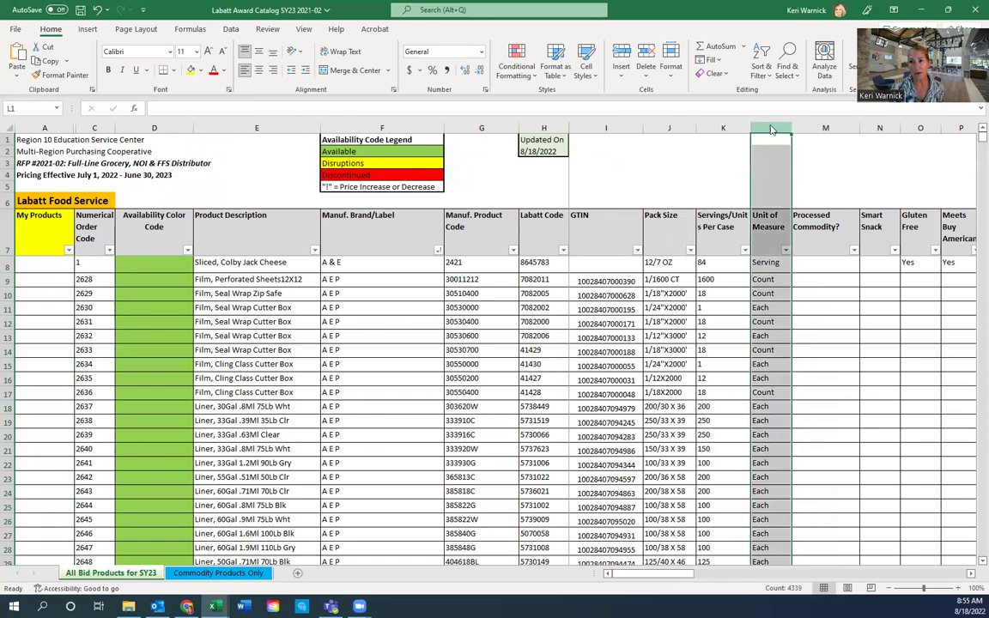
right_click(770, 126)
left_click(808, 322)
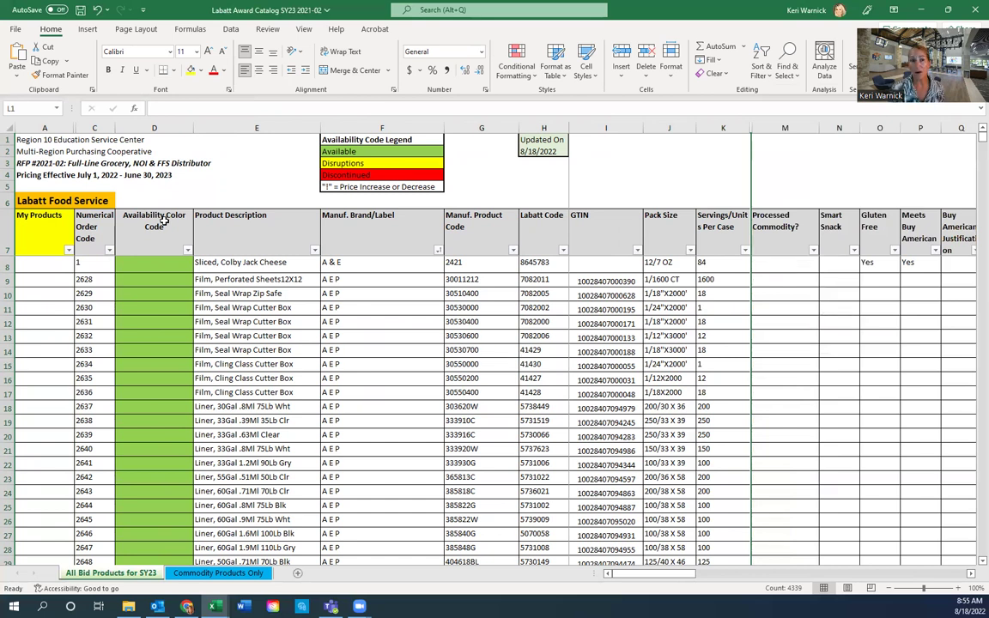
- Unhide the MRPC Bid Code column between the My Products and Numerical Order Code columns
left_click(51, 129)
left_click_drag(51, 129, 86, 128)
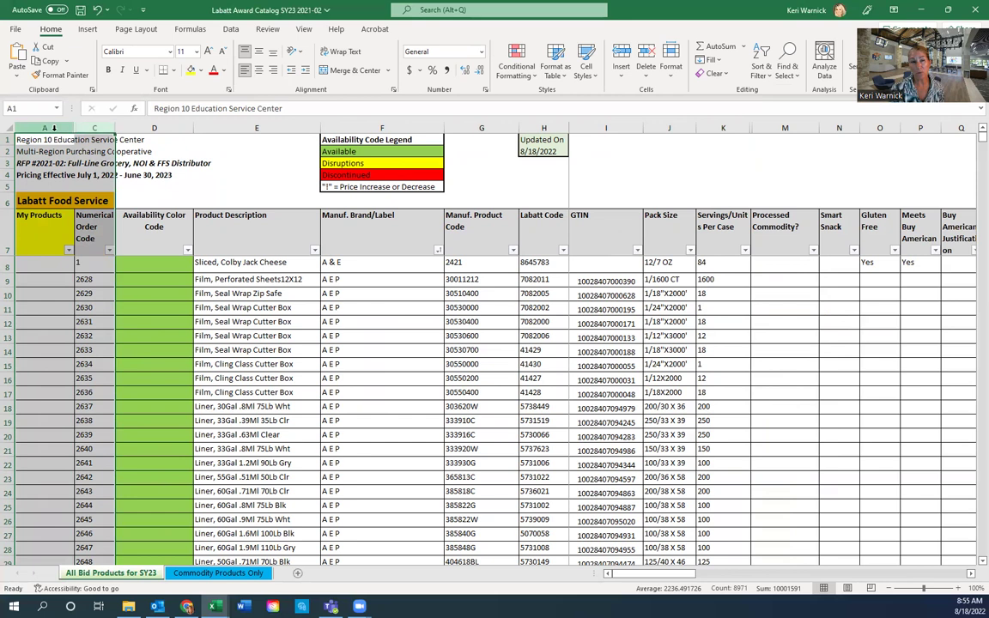
right_click(65, 129)
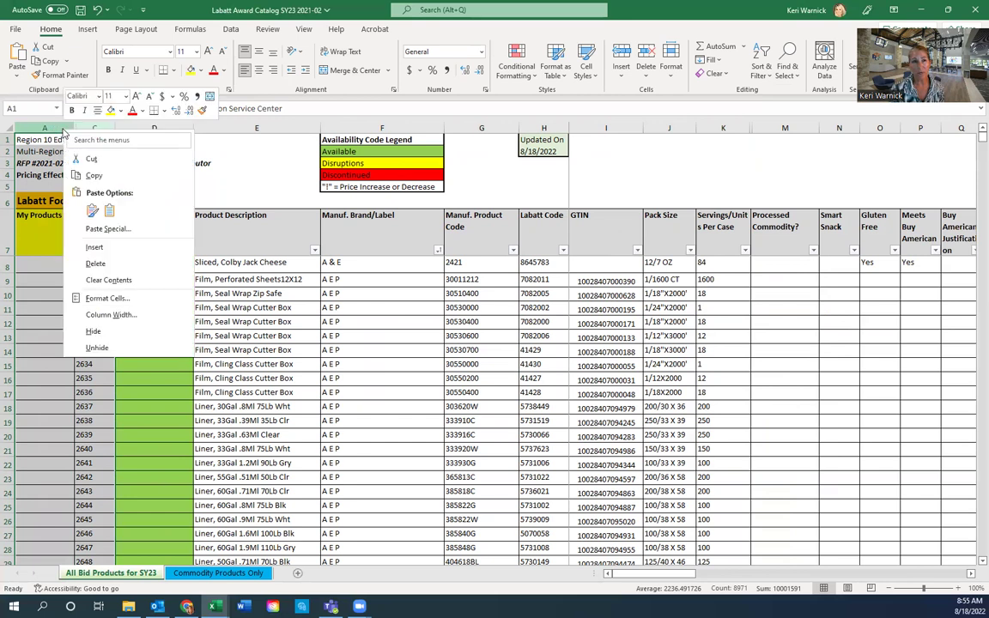
left_click(97, 348)
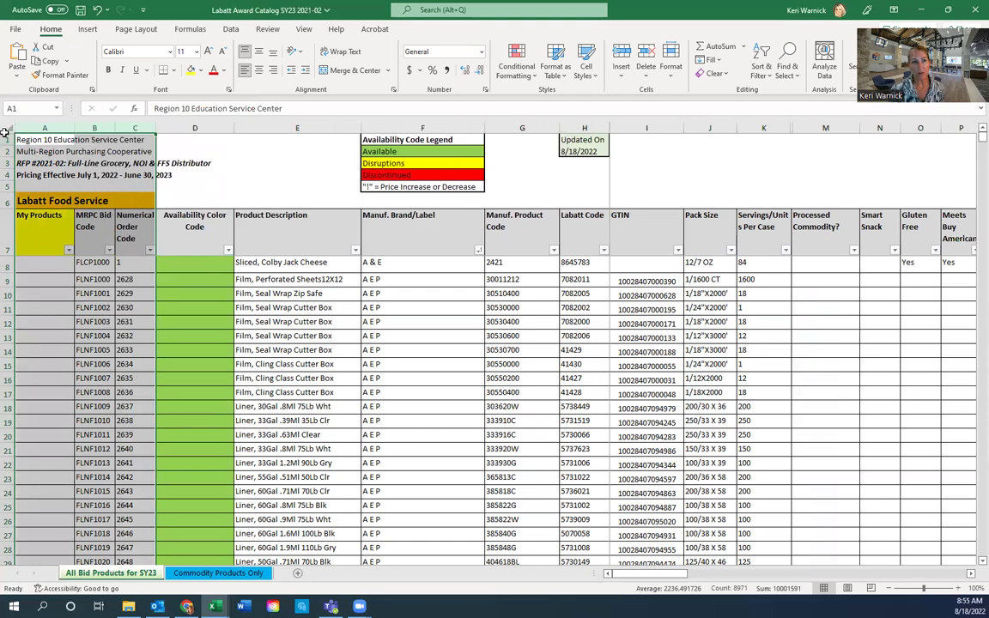
- Unhide all remaining hidden columns across the entire sheet, then deselect it by selecting cell L4
left_click(6, 128)
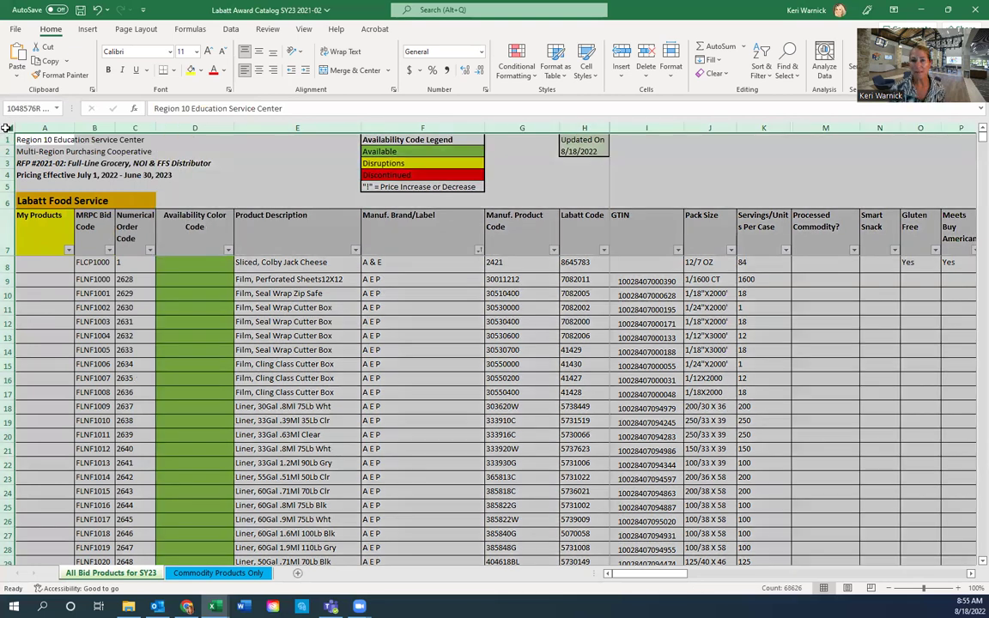
right_click(209, 123)
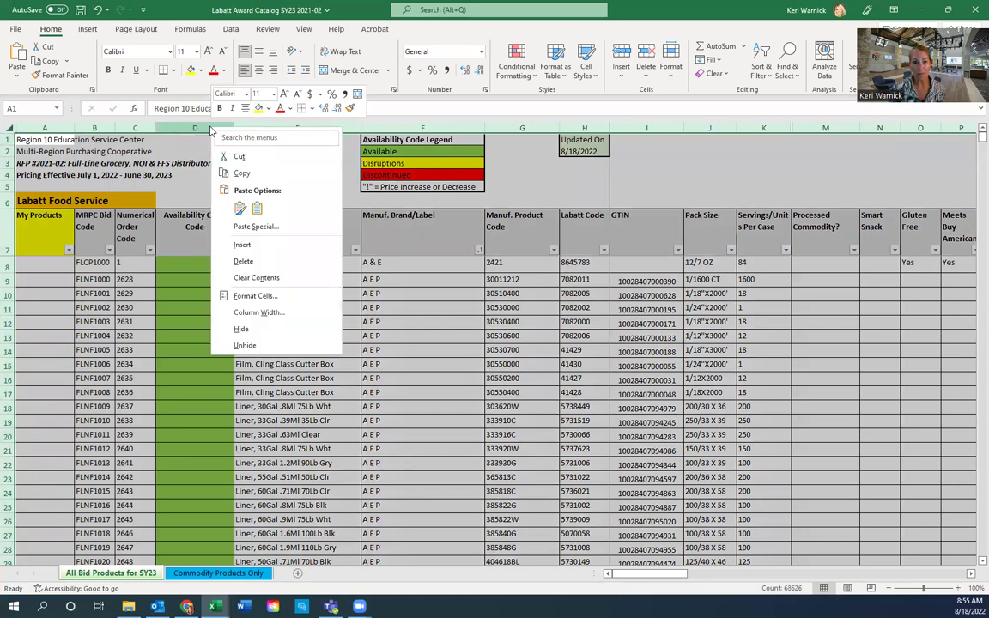
left_click(256, 346)
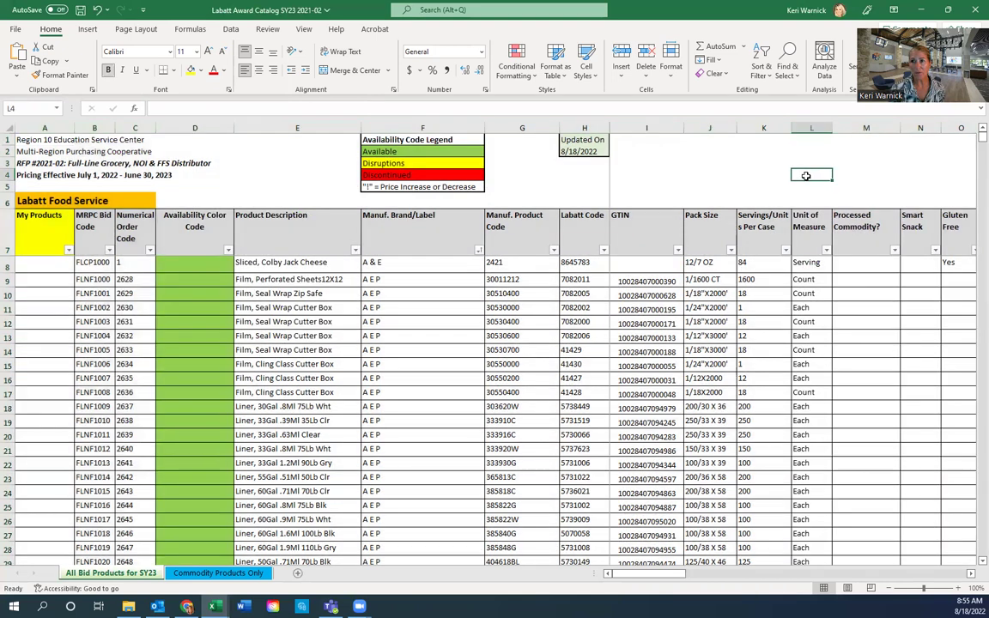
left_click(811, 175)
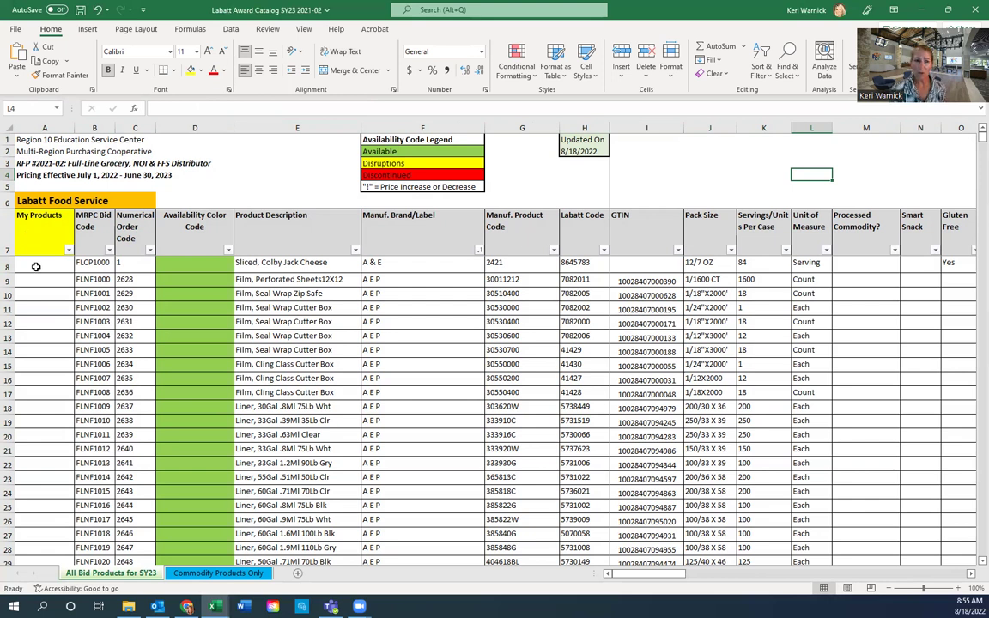
- Sort the product list by Numerical Order Code from smallest to largest
left_click(150, 250)
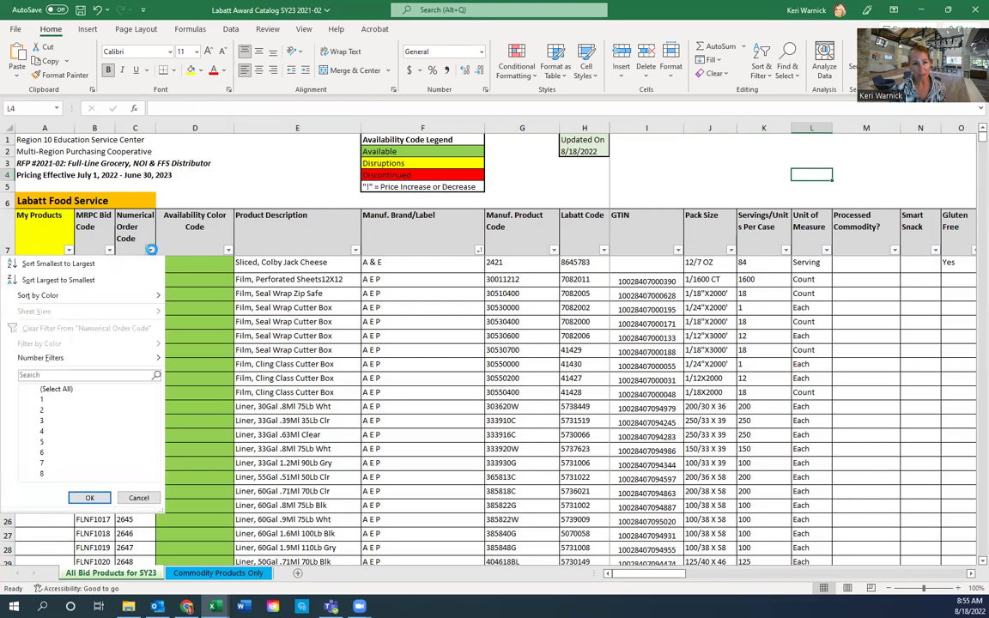
left_click(96, 266)
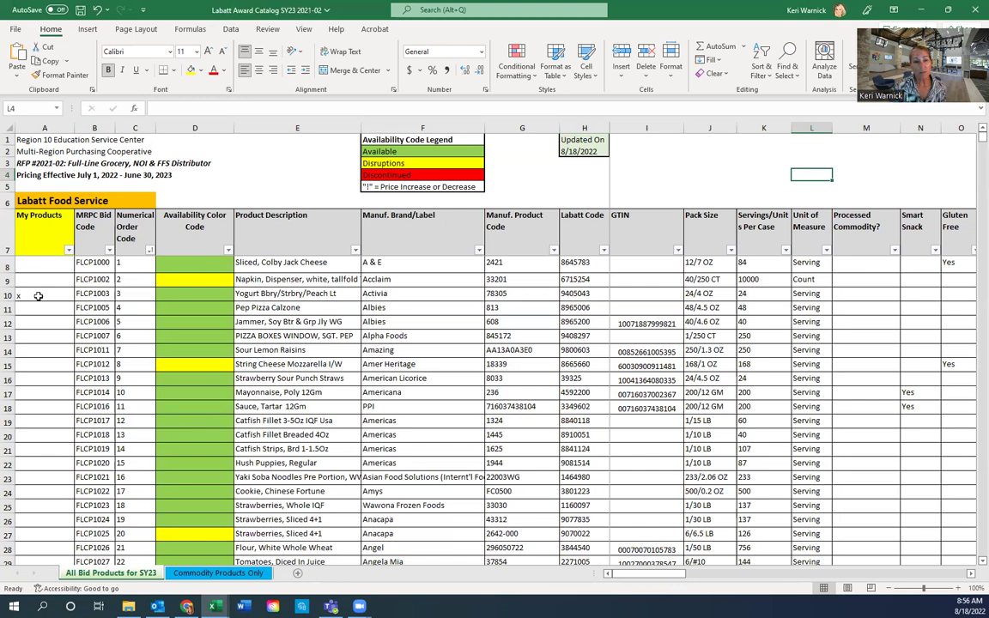
- Mark Strawberry Sour Punch Straws and Sauce, Tartar 12Gm with an "x" in the My Products column
left_click(41, 379)
type("x")
left_click(43, 407)
type("x")
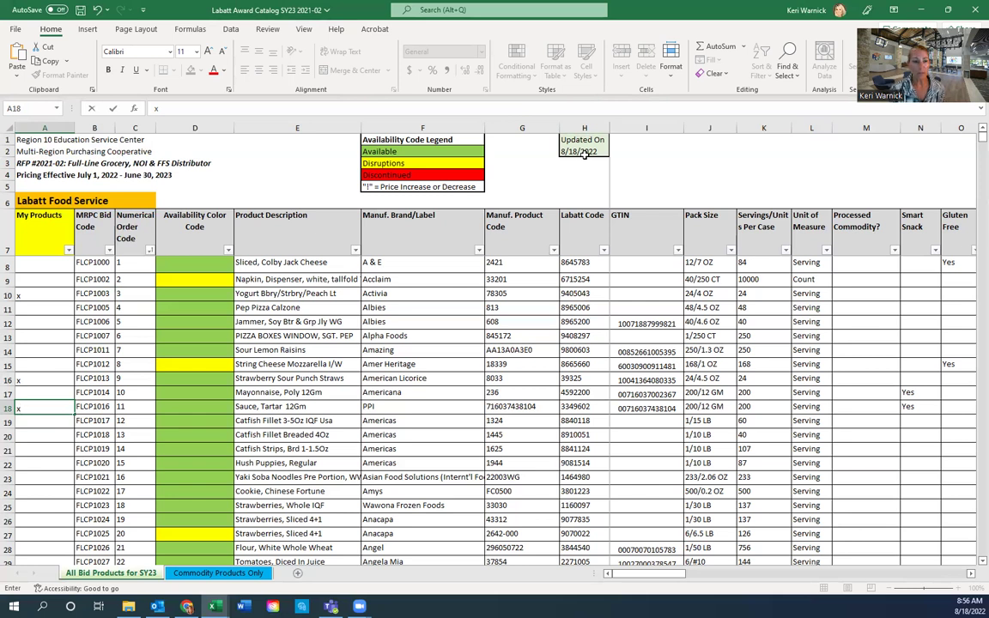
left_click(52, 366)
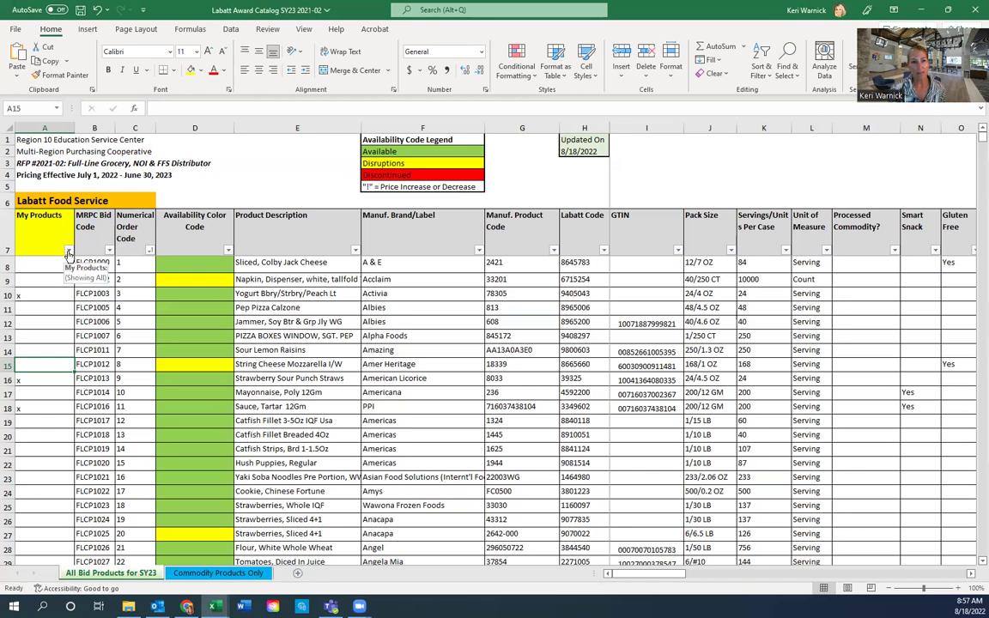
- Sort the product list by My Products from A to Z and select the marked cells down to the last "x"
left_click(68, 251)
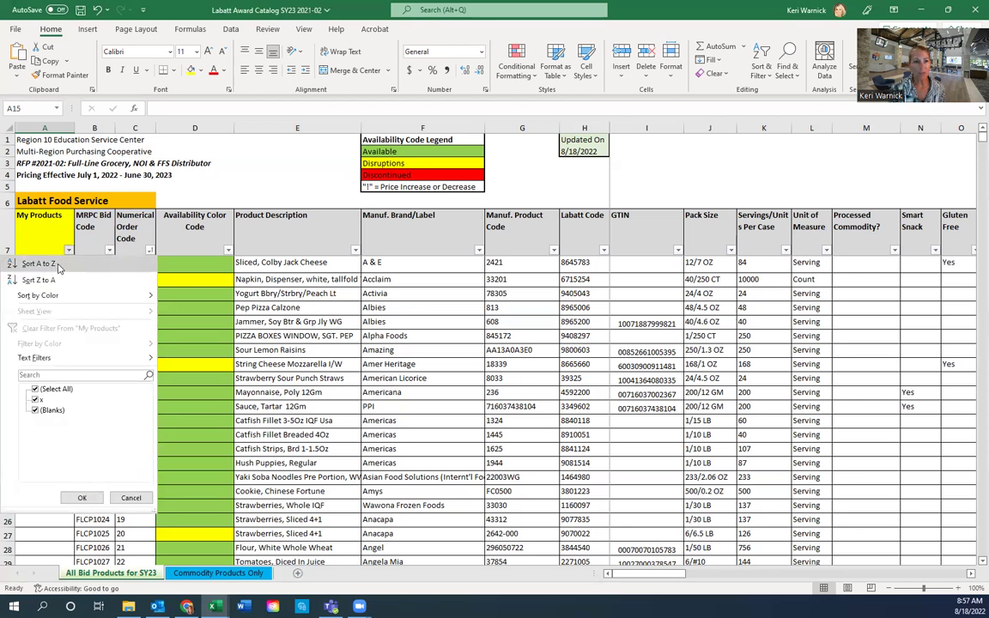
key("Escape")
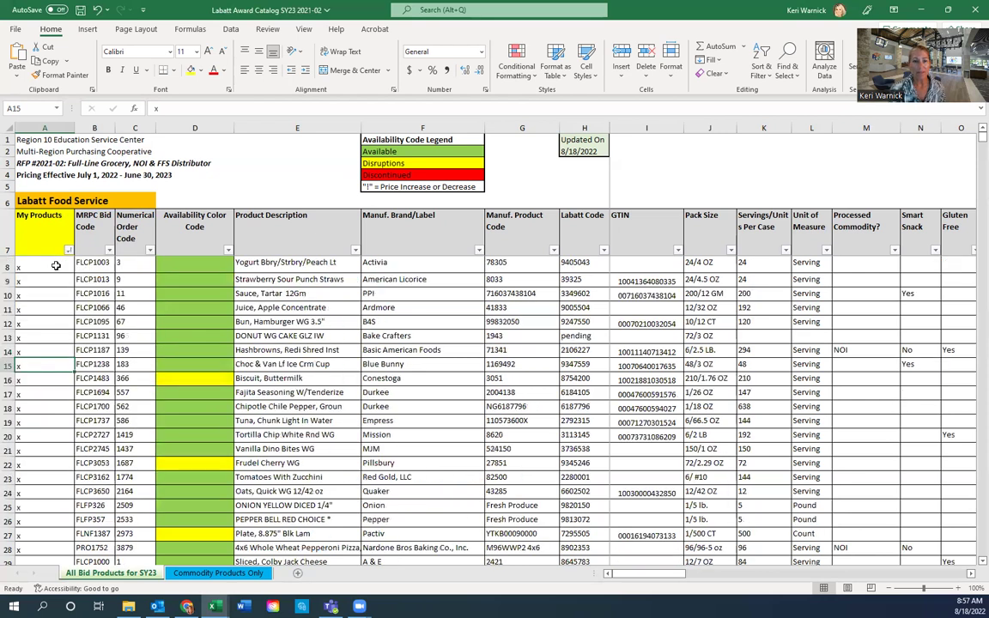
left_click(36, 270)
left_click_drag(37, 271, 41, 391)
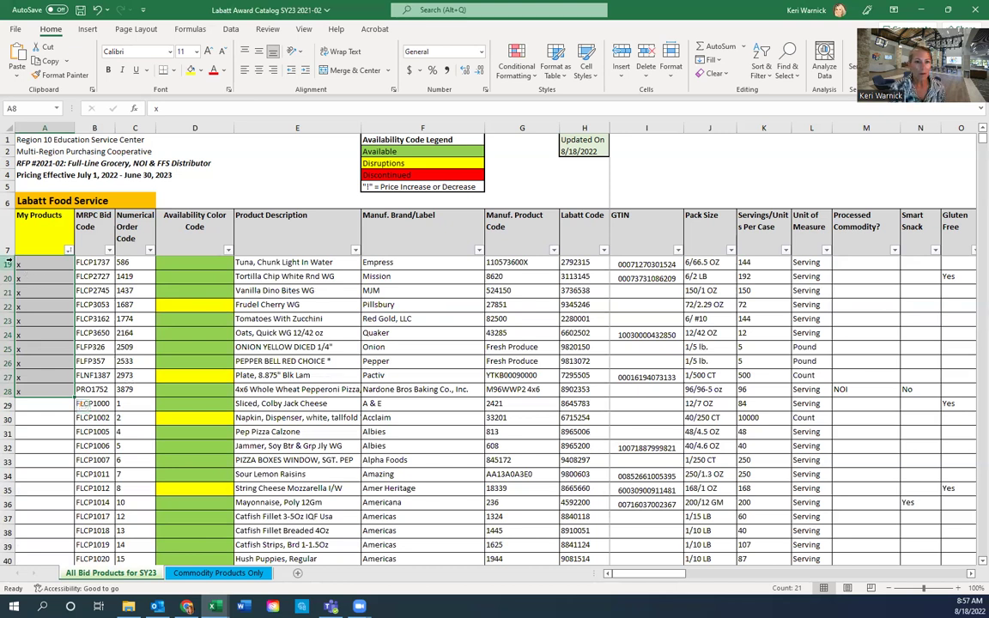
left_click(37, 389)
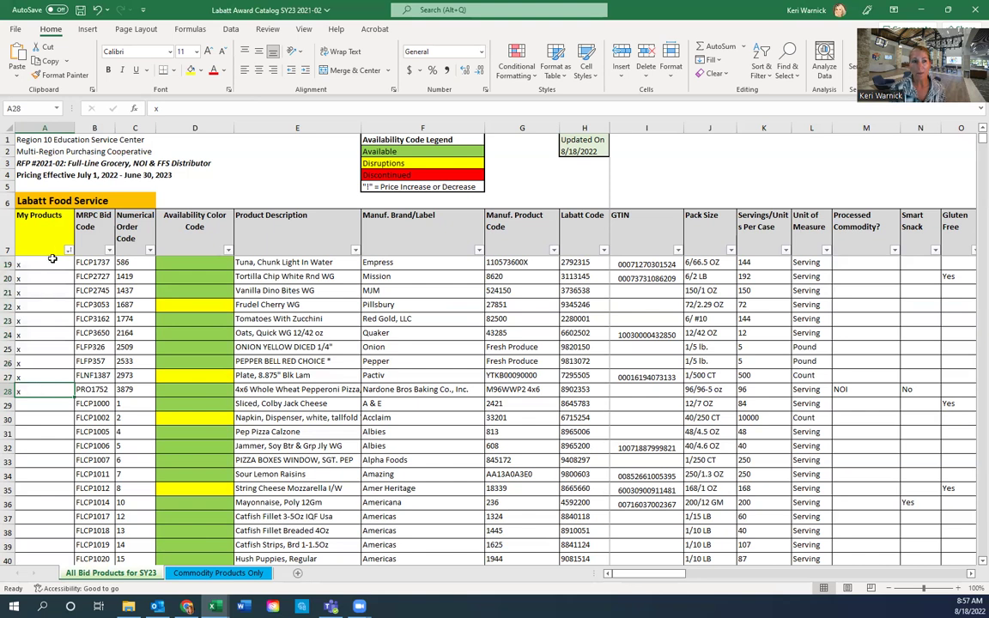
- Filter the My Products column to exclude blanks so only products marked "x" are listed
left_click(69, 249)
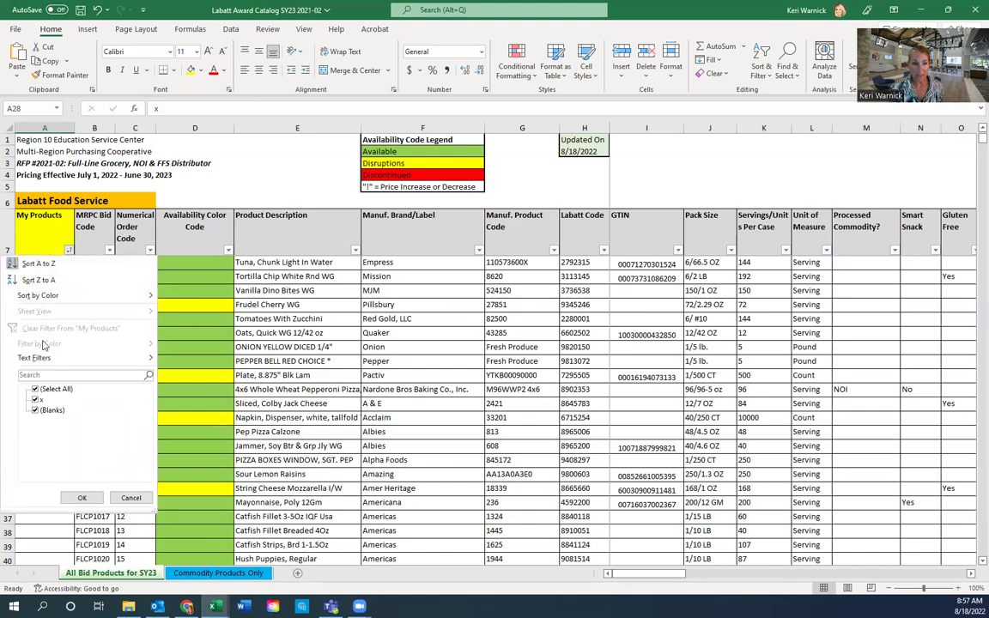
left_click(35, 410)
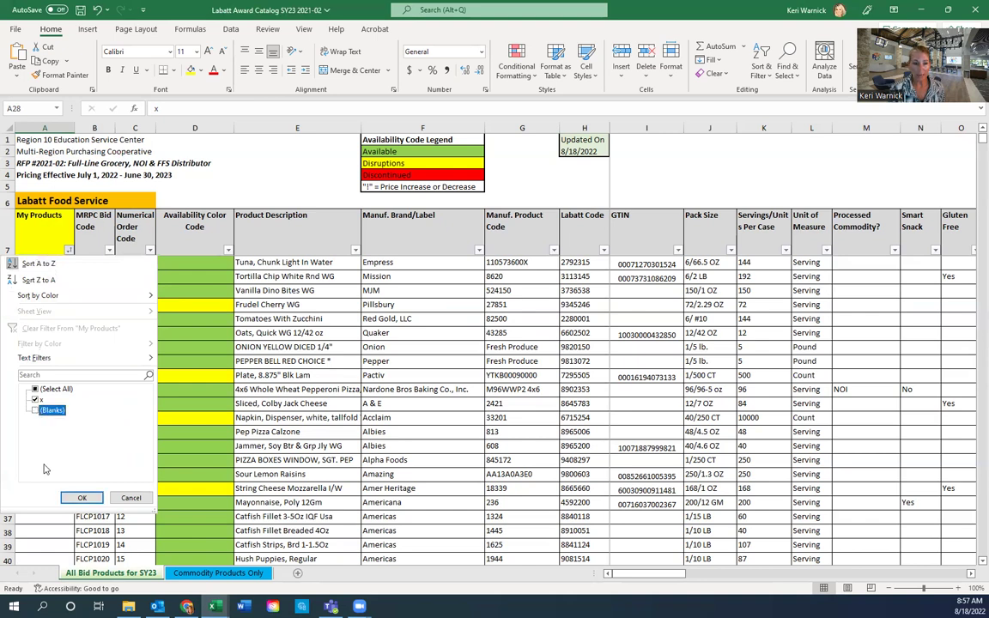
left_click(81, 498)
scroll(285, 441, "up", 3)
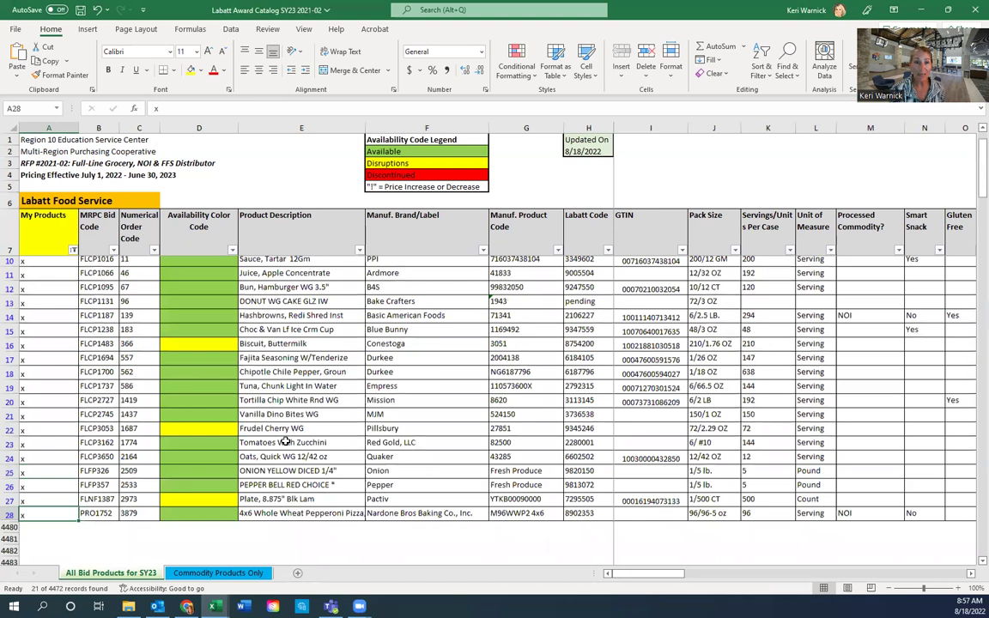
scroll(284, 441, "up", 1)
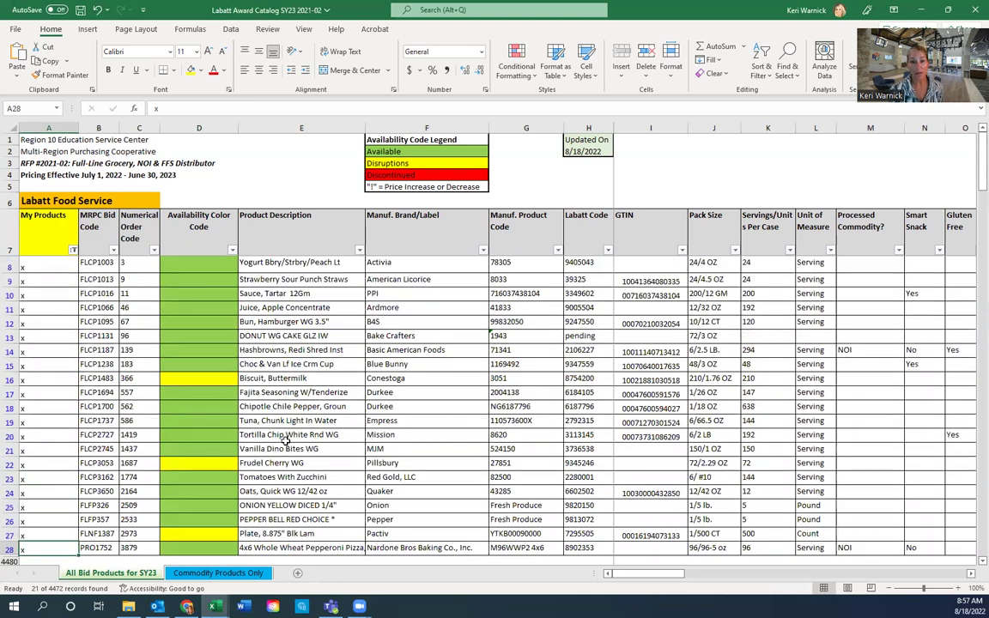
- Examine the filtered product rows, including the Numerical Order Code column and the Labatt Code of DONUT WG CAKE GLZ IW
left_click(10, 267)
left_click_drag(4, 329, 5, 506)
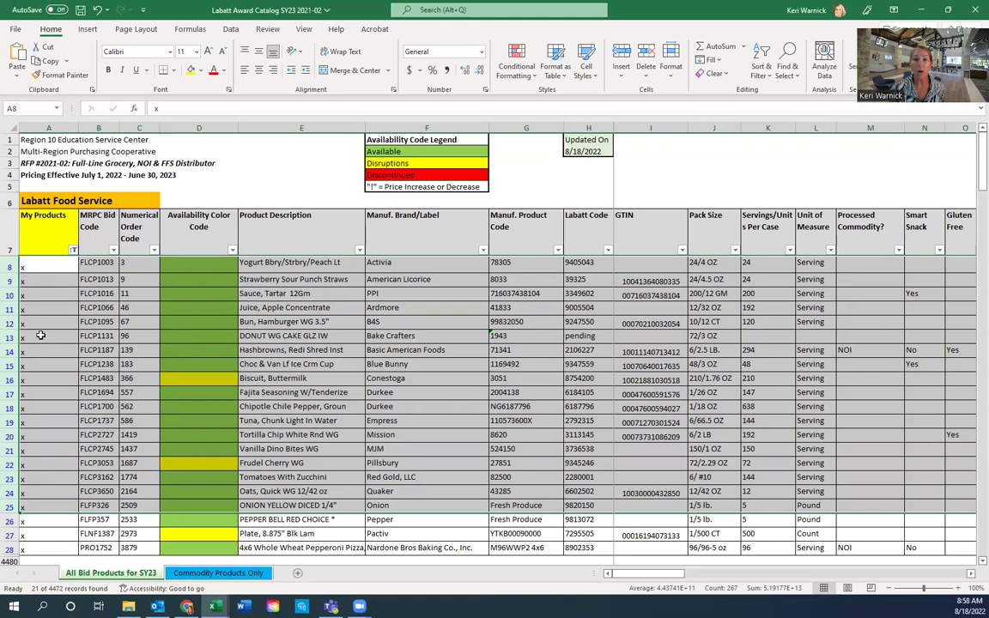
left_click(190, 336)
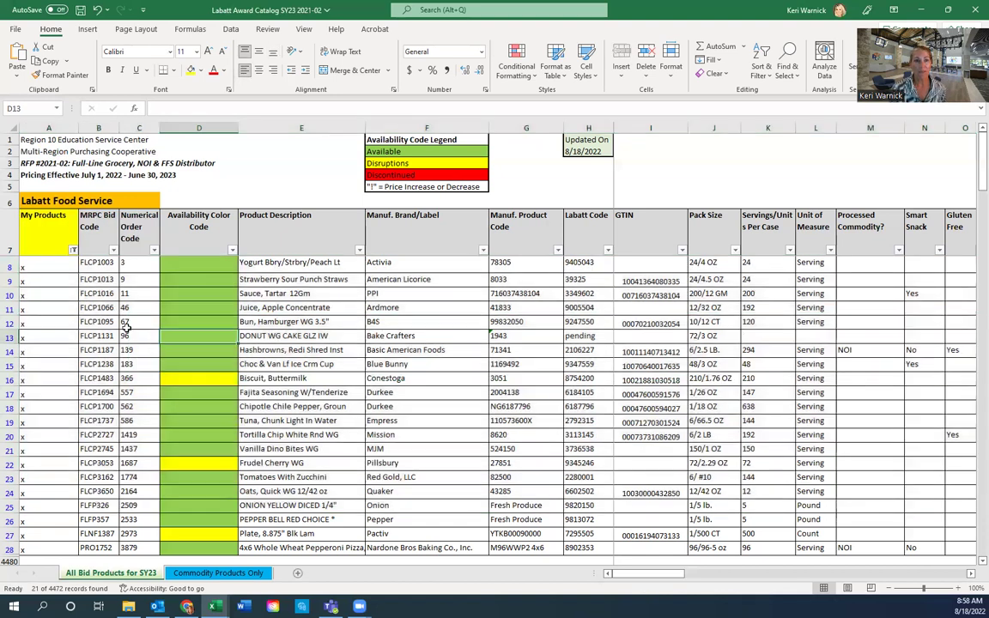
left_click(129, 127)
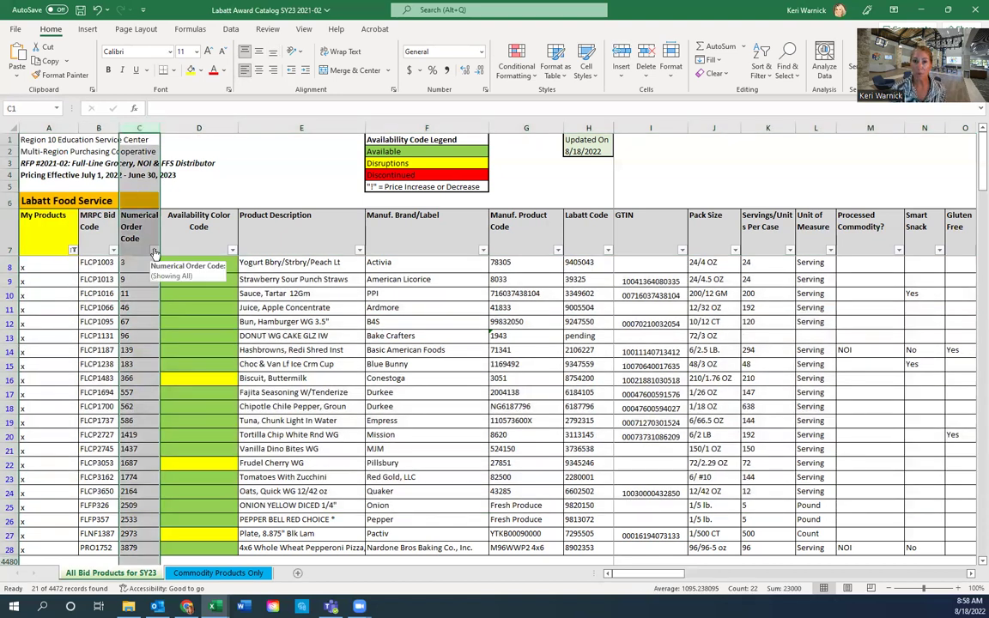
left_click(442, 306)
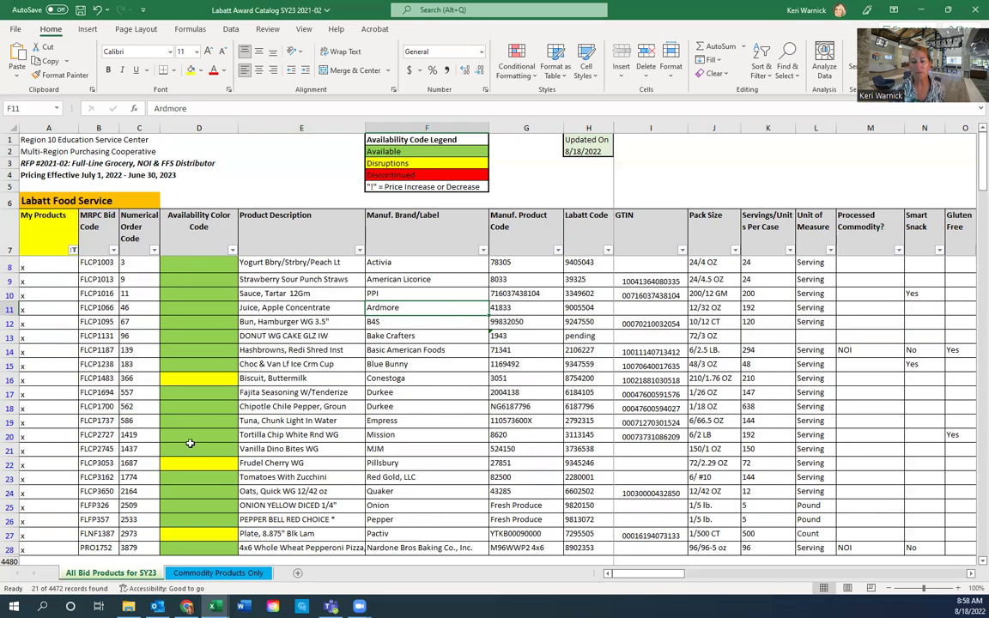
left_click(589, 337)
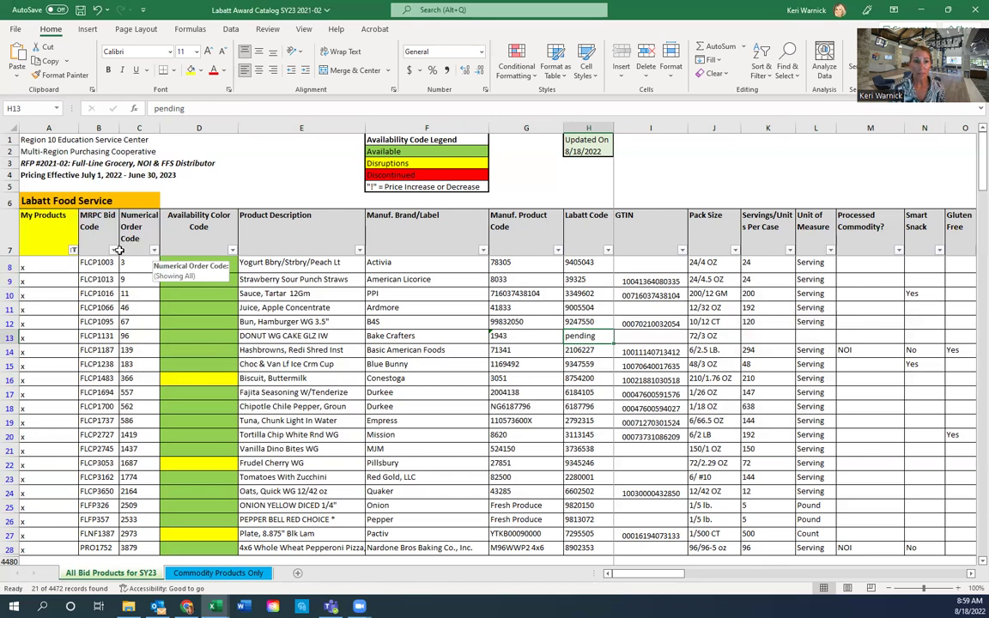
- Show all values again in the My Products filter and sort the list by Numerical Order Code from smallest to largest
left_click(73, 250)
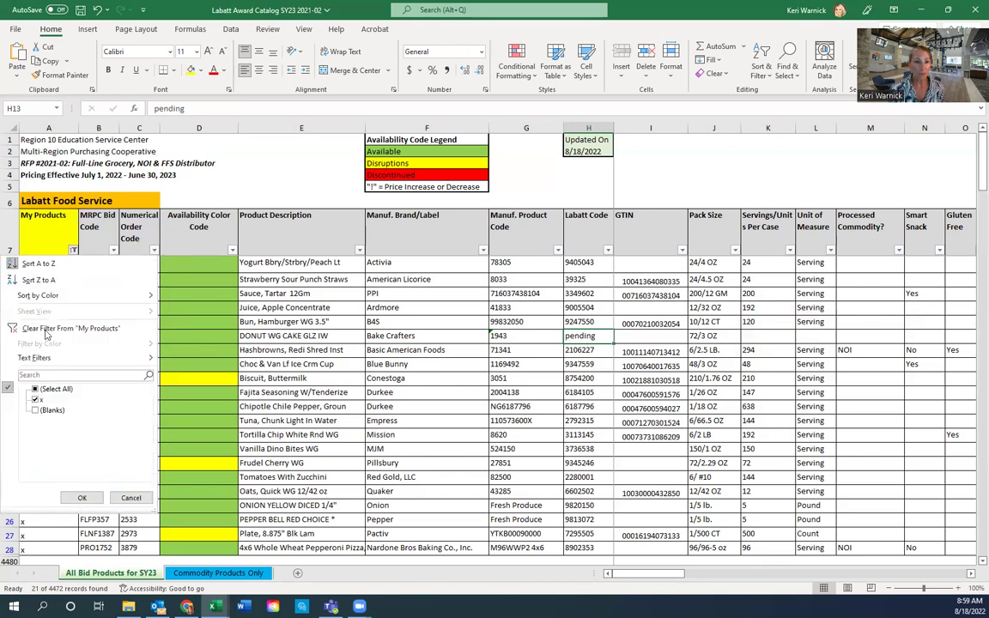
left_click(37, 389)
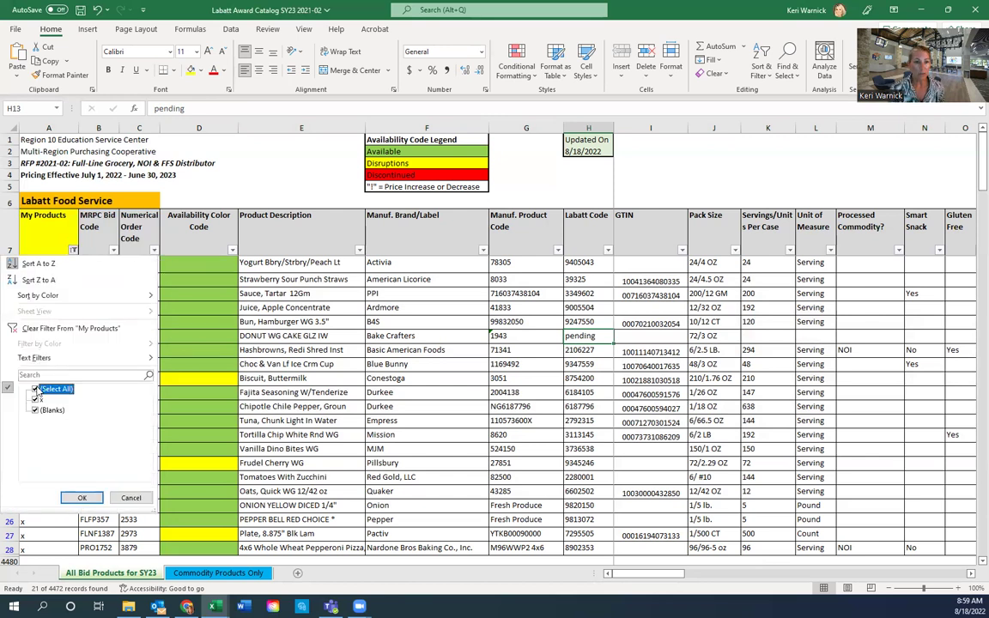
left_click(82, 498)
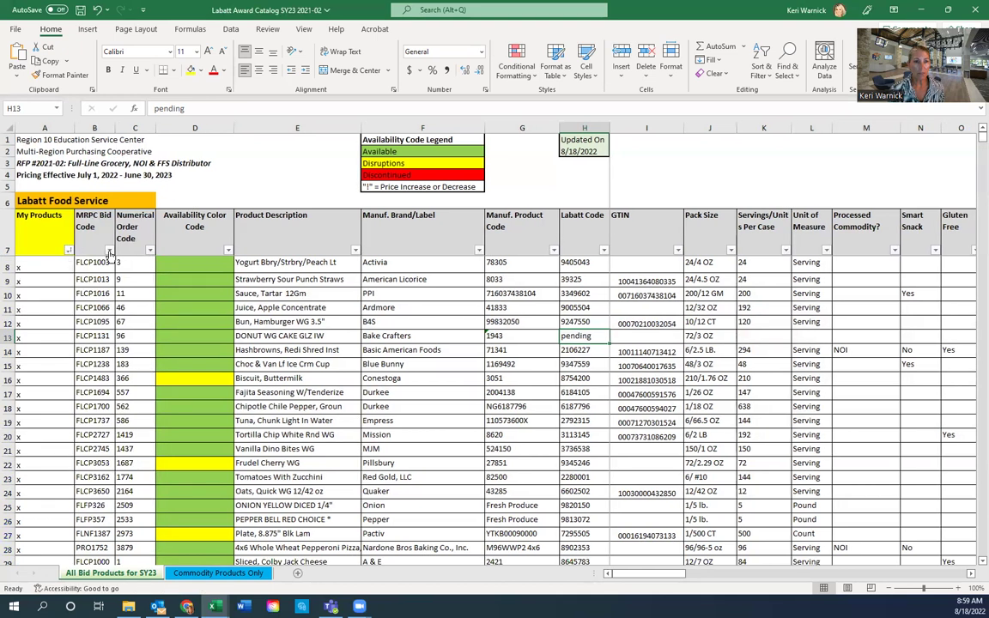
mouse_move(639, 572)
left_mouse_down()
mouse_move(884, 583)
mouse_move(639, 573)
left_mouse_up()
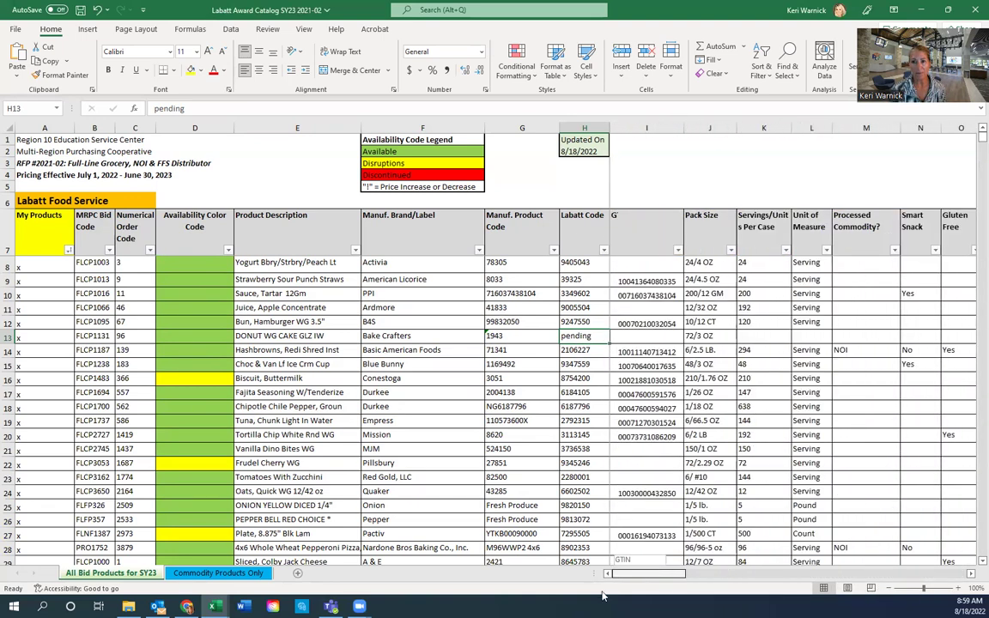
left_click(150, 249)
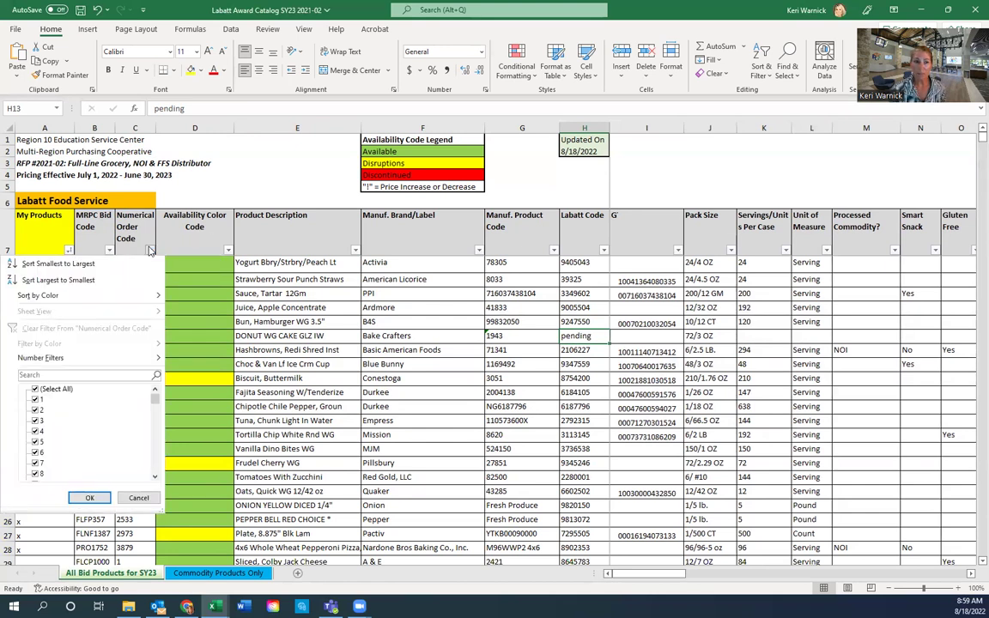
left_click(90, 263)
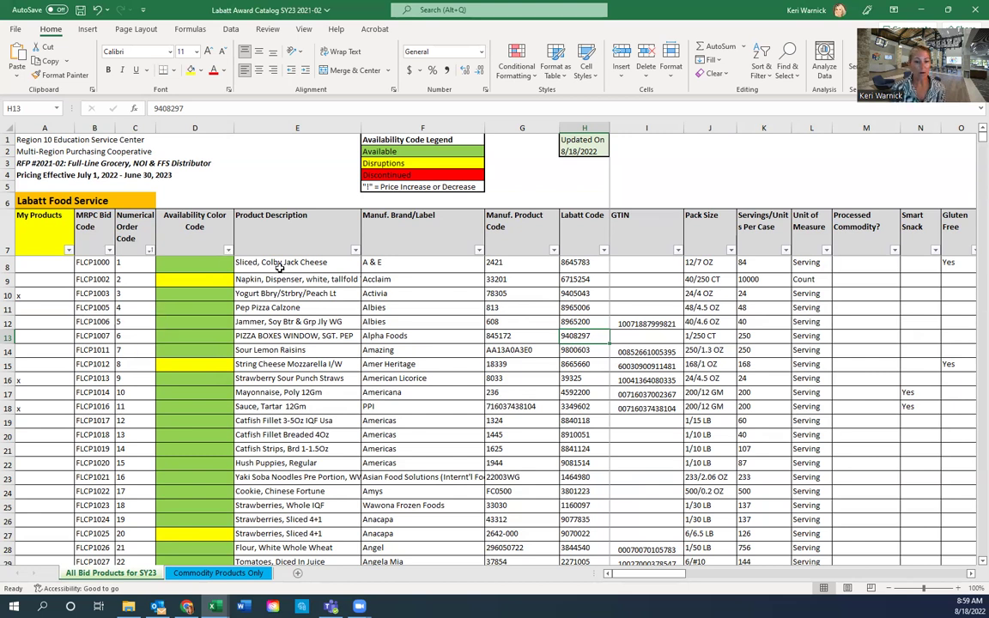
- Switch to the Labatt Award Catalog Aug 18 workbook and clear all the "x" marks from its My Products column
mouse_move(187, 607)
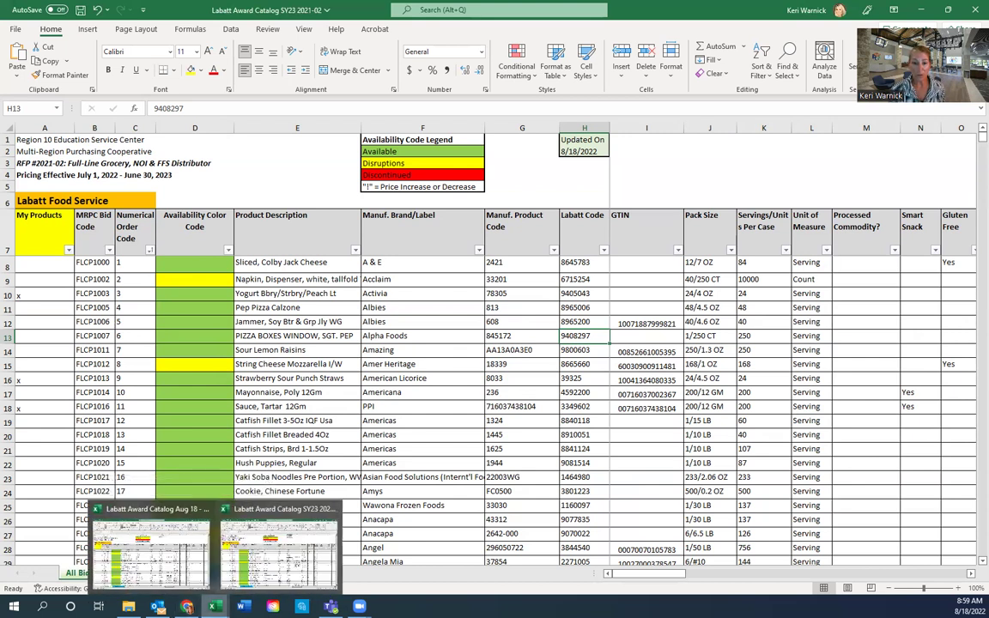
left_click(150, 554)
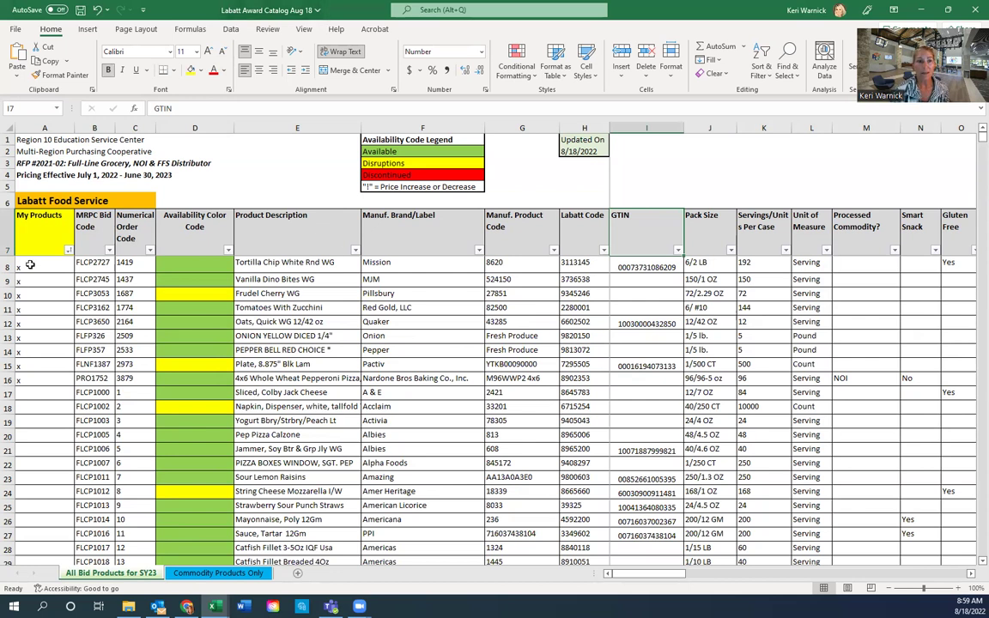
left_click_drag(40, 268, 43, 392)
key("Delete")
left_click(65, 280)
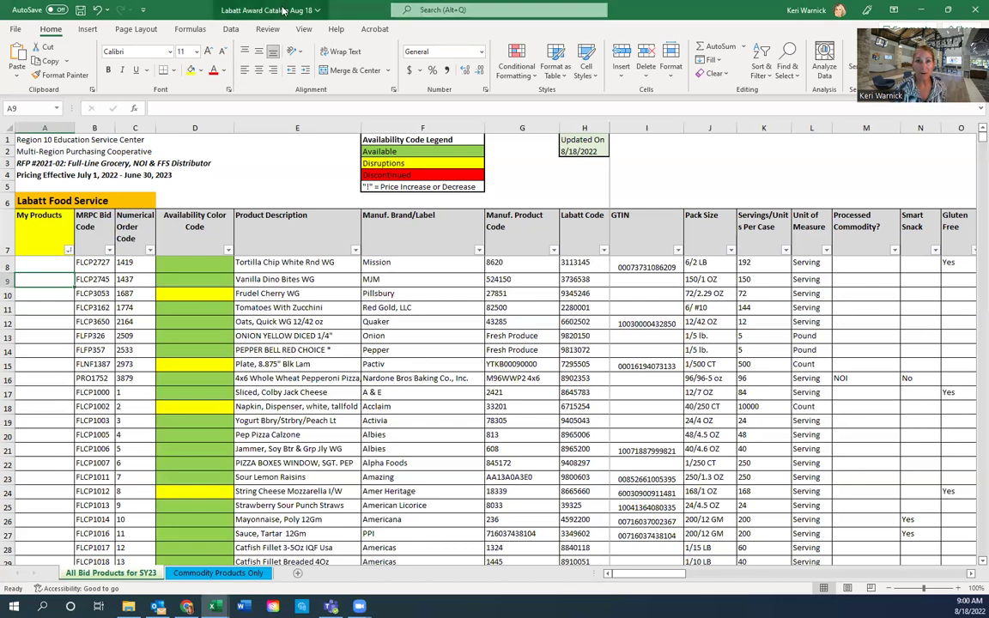
- Sort the Aug 18 catalog by Numerical Order Code from smallest to largest
left_click(149, 249)
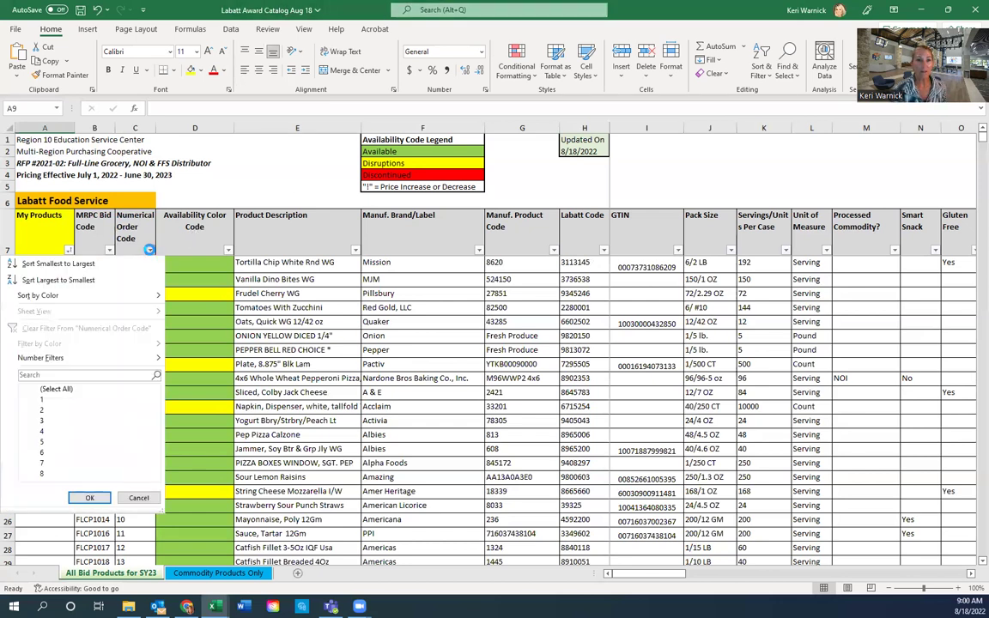
left_click(96, 264)
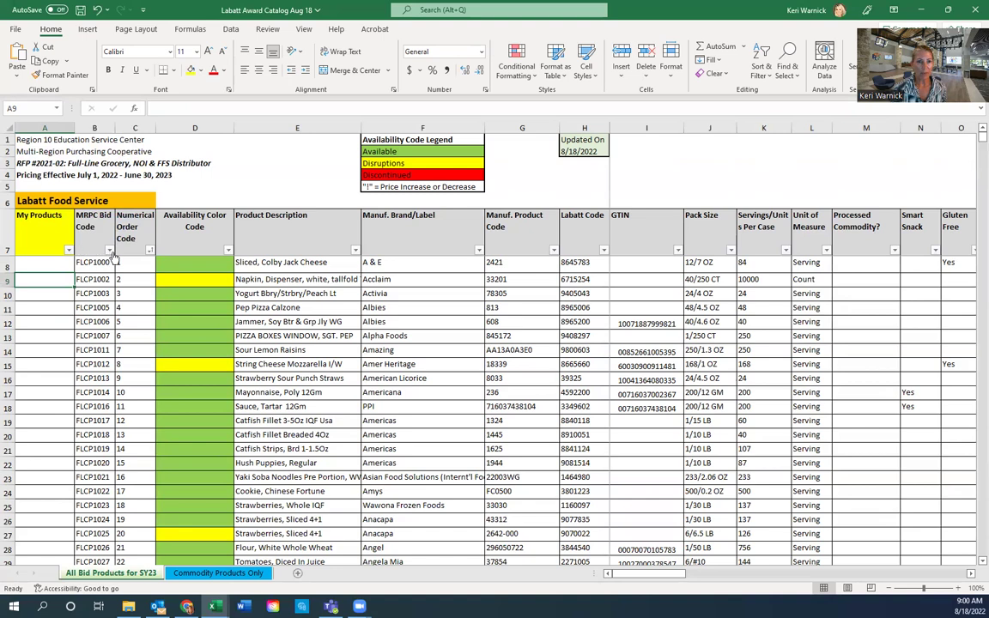
mouse_move(659, 577)
left_mouse_down()
mouse_move(935, 587)
mouse_move(648, 577)
left_mouse_up()
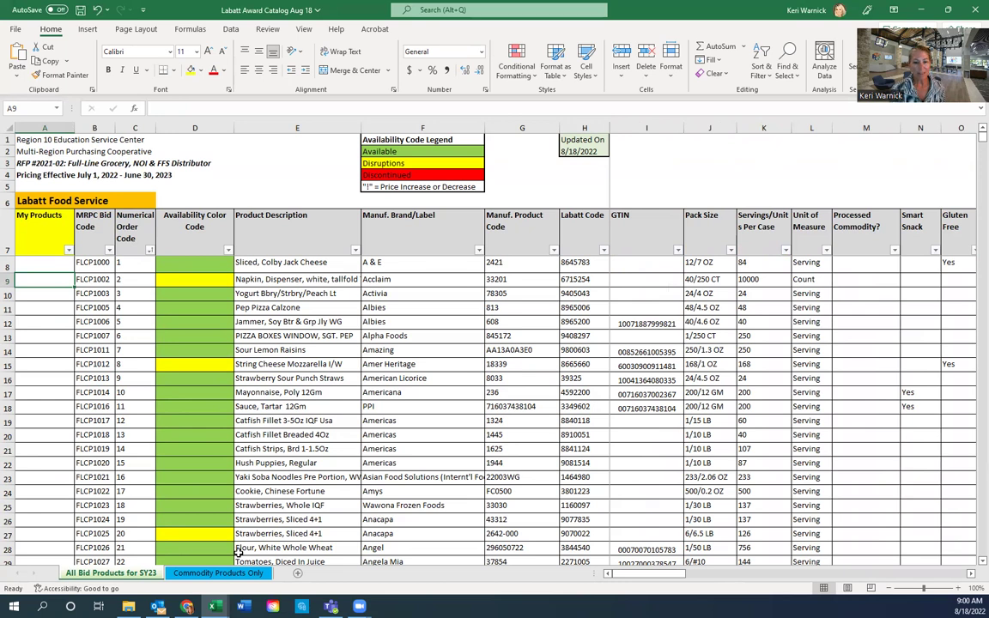
- Switch to the Labatt Award Catalog SY23 2021-02 workbook and copy its entire My Products column
mouse_move(214, 606)
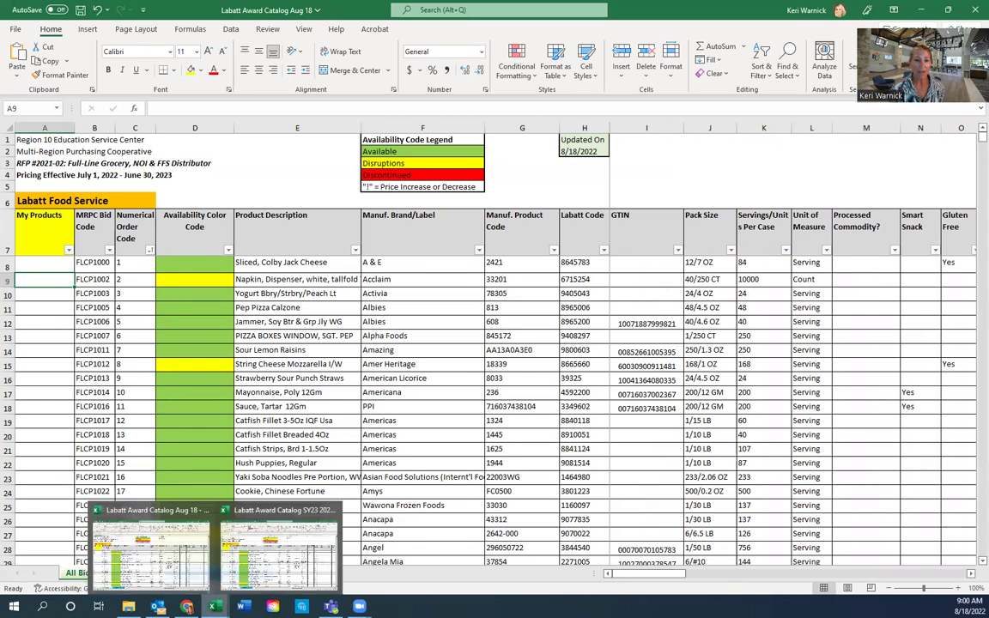
left_click(271, 566)
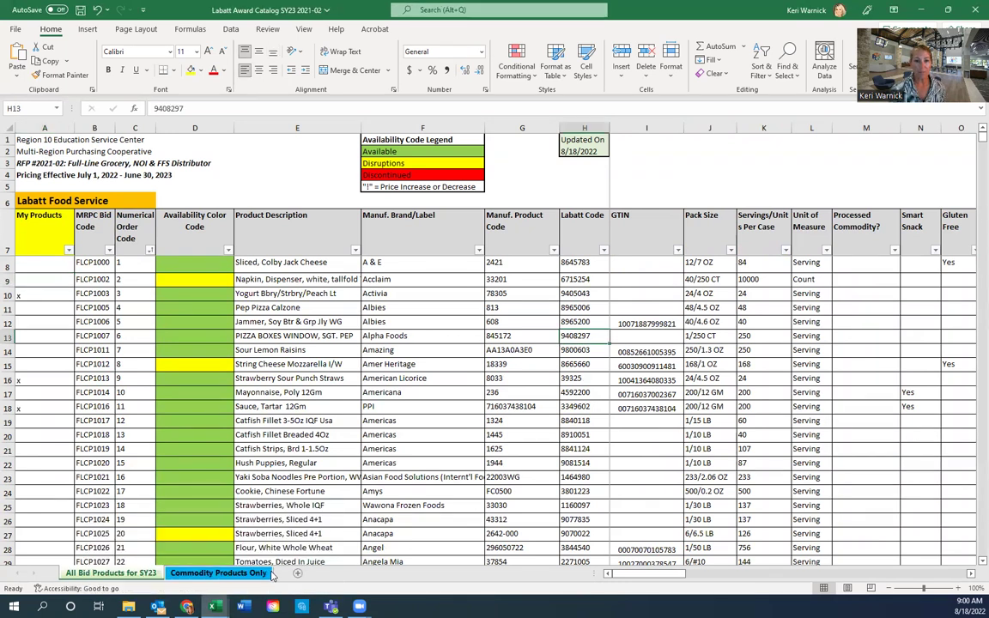
left_click(46, 127)
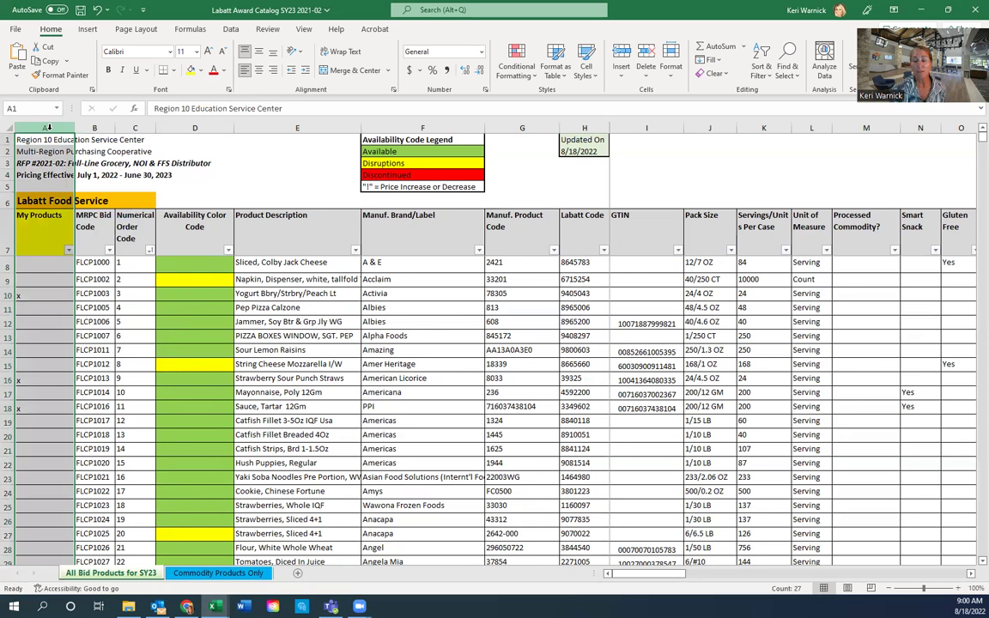
right_click(46, 127)
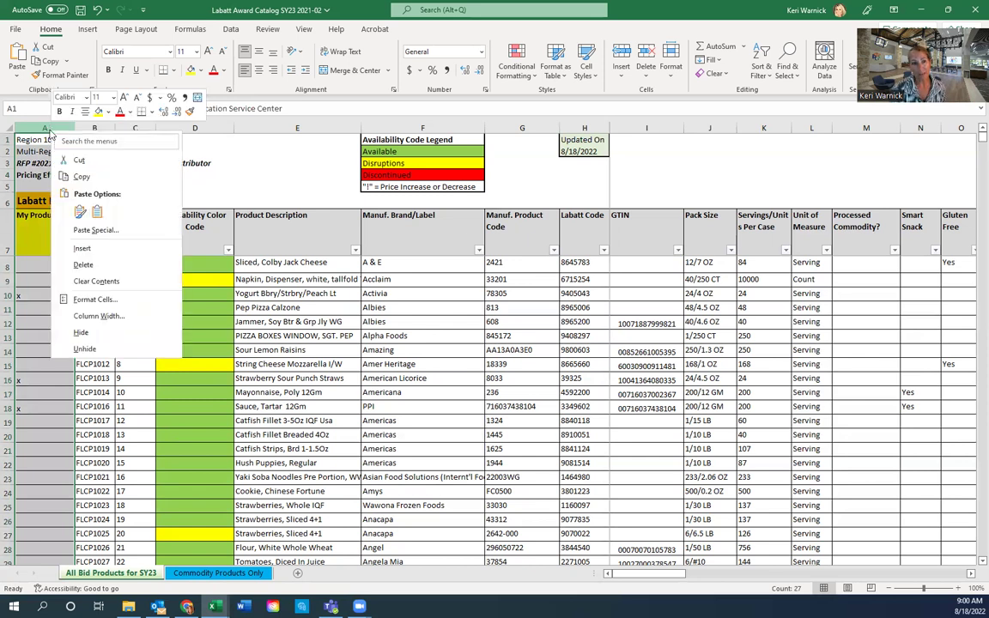
left_click(82, 177)
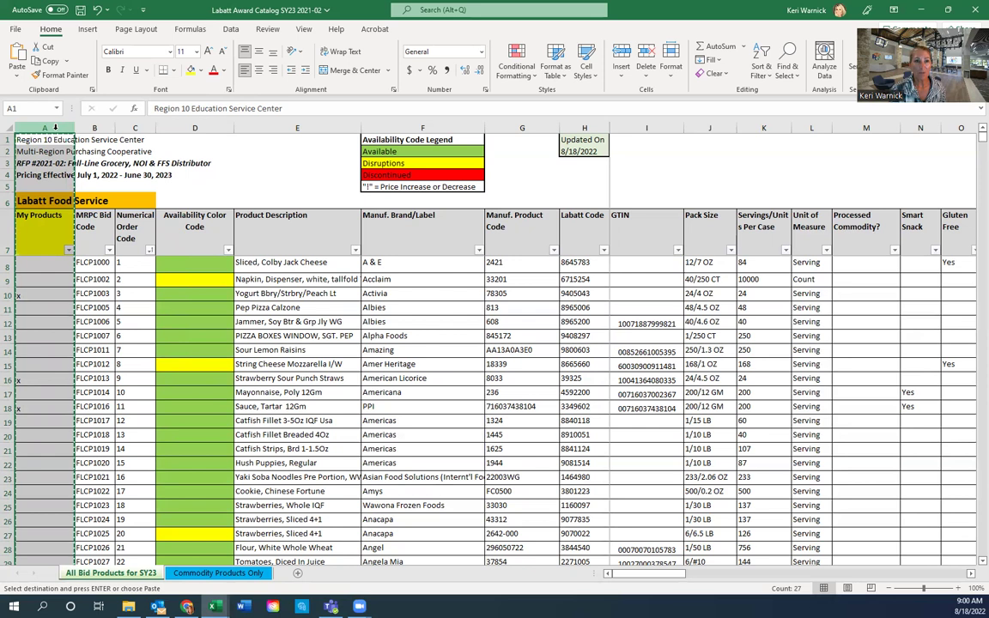
- Switch to the Aug 18 catalog, paste the copied column as values over its My Products column, and select cell A8
mouse_move(213, 605)
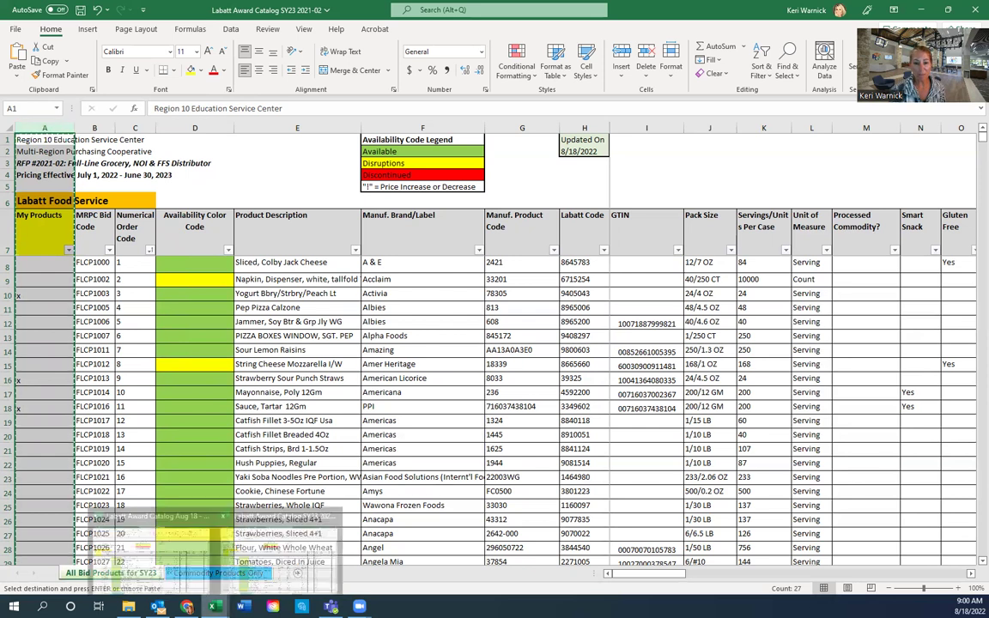
left_click(163, 545)
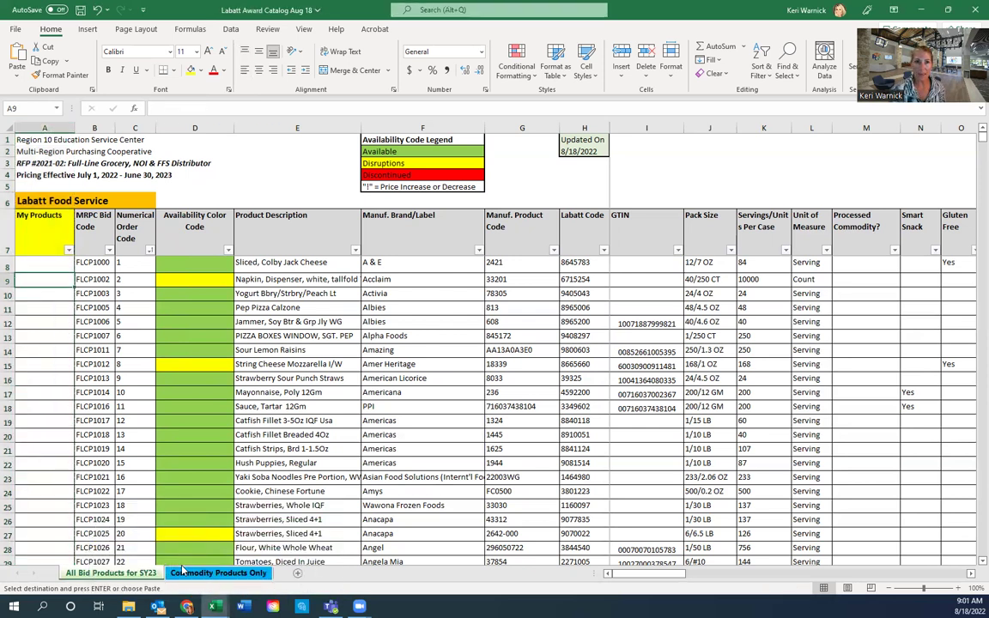
left_click(44, 127)
right_click(44, 127)
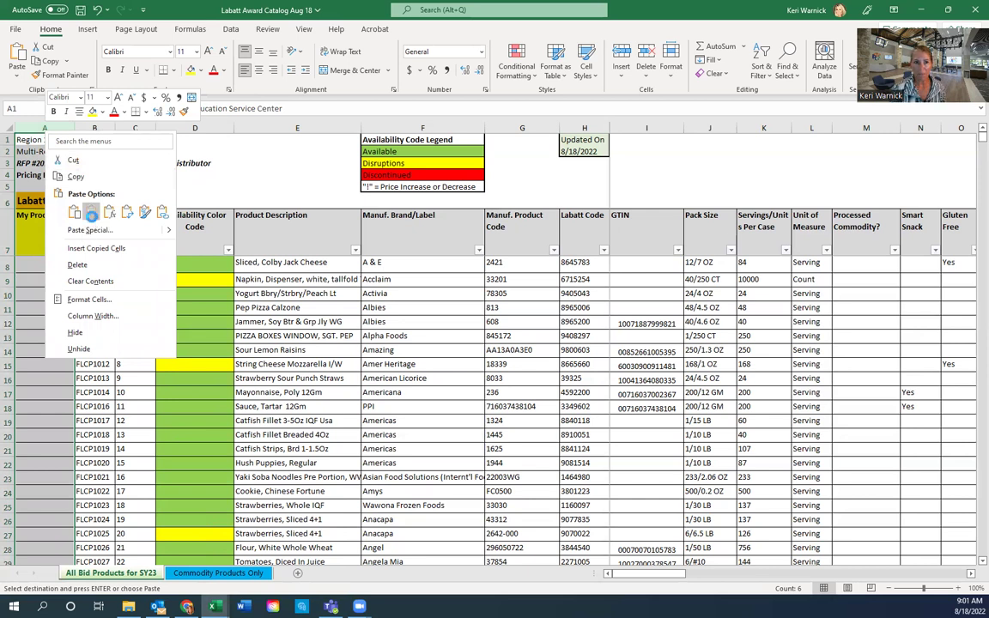
left_click(92, 218)
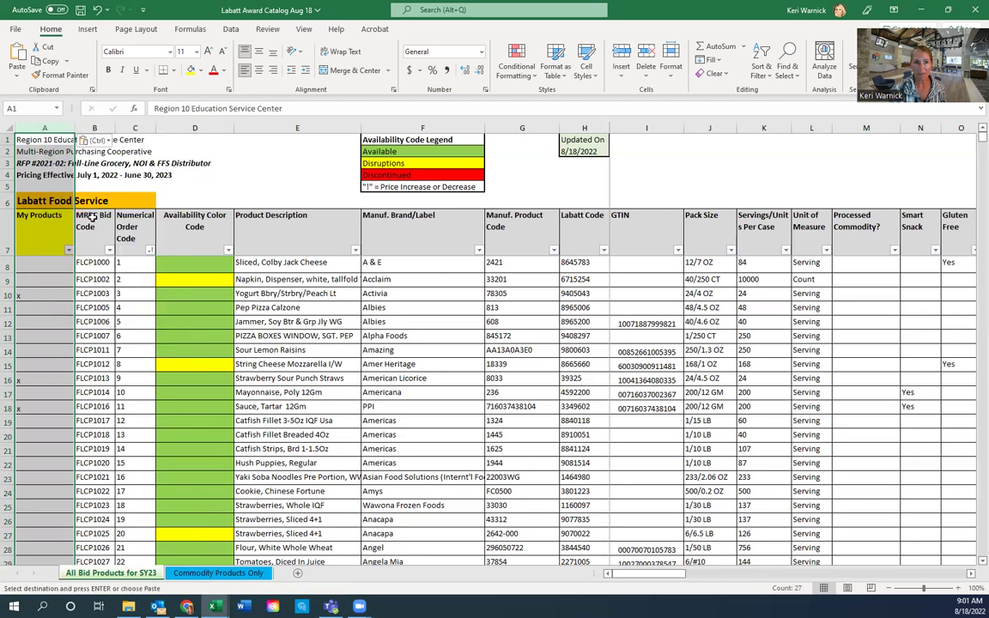
left_click(41, 261)
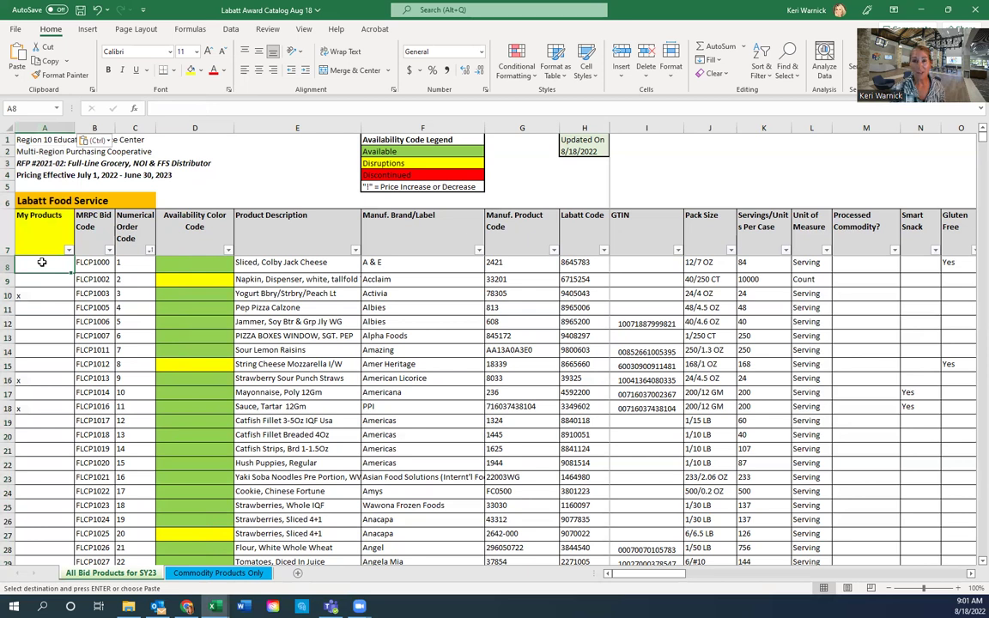
- Sort the catalog by My Products from A to Z, select the first product row, and re-sort by Numerical Order Code from smallest to largest
left_click(34, 296)
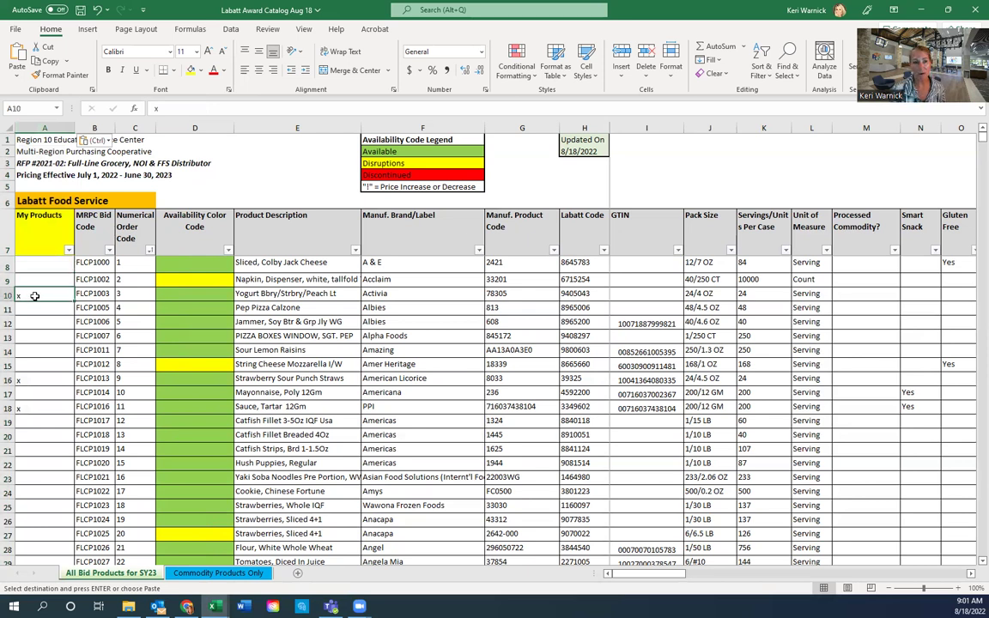
left_click(69, 250)
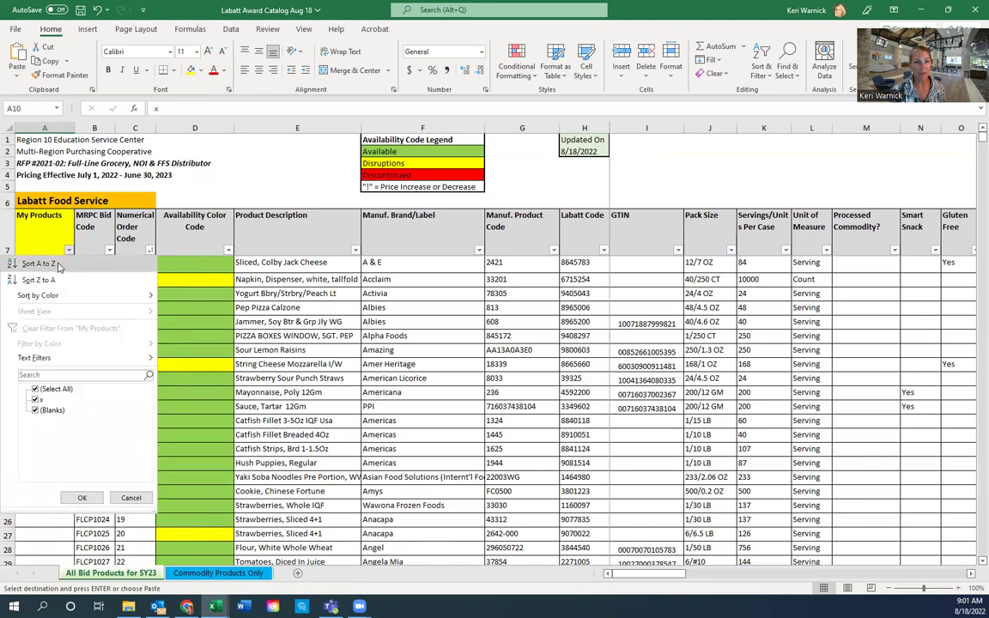
left_click(56, 265)
mouse_move(10, 266)
left_mouse_down()
mouse_move(8, 533)
mouse_move(8, 262)
left_mouse_up()
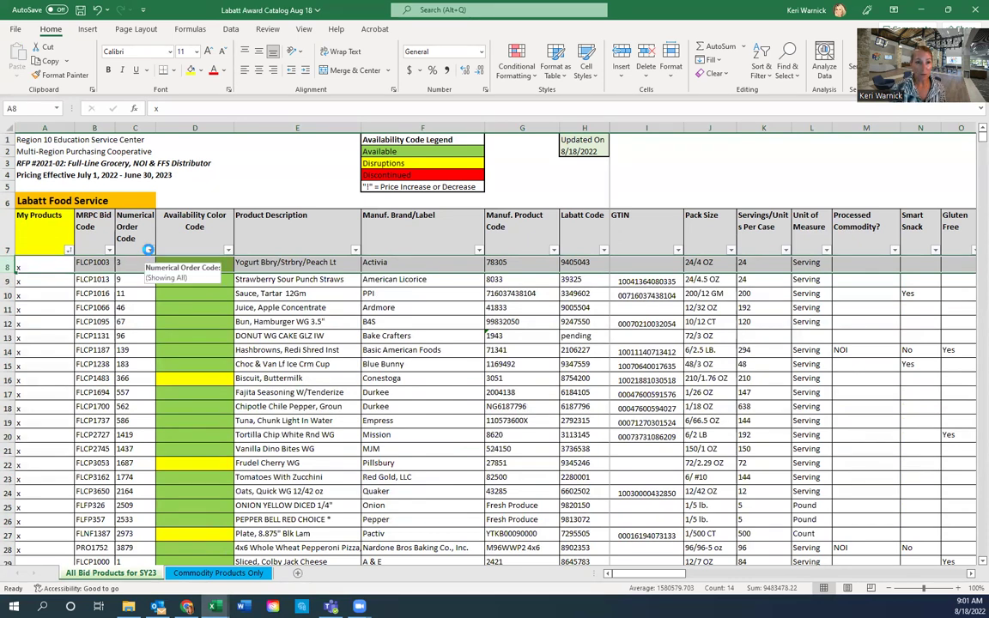
left_click(149, 250)
left_click(129, 263)
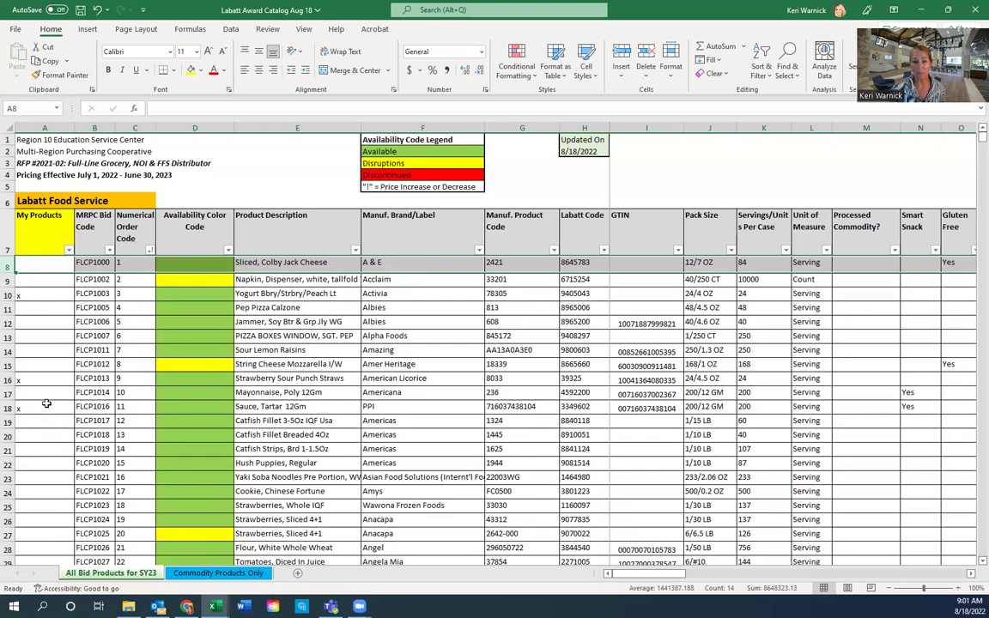
- On the Commodity Products Only sheet, sort the products by Numerical Order Code from smallest to largest
left_click(234, 575)
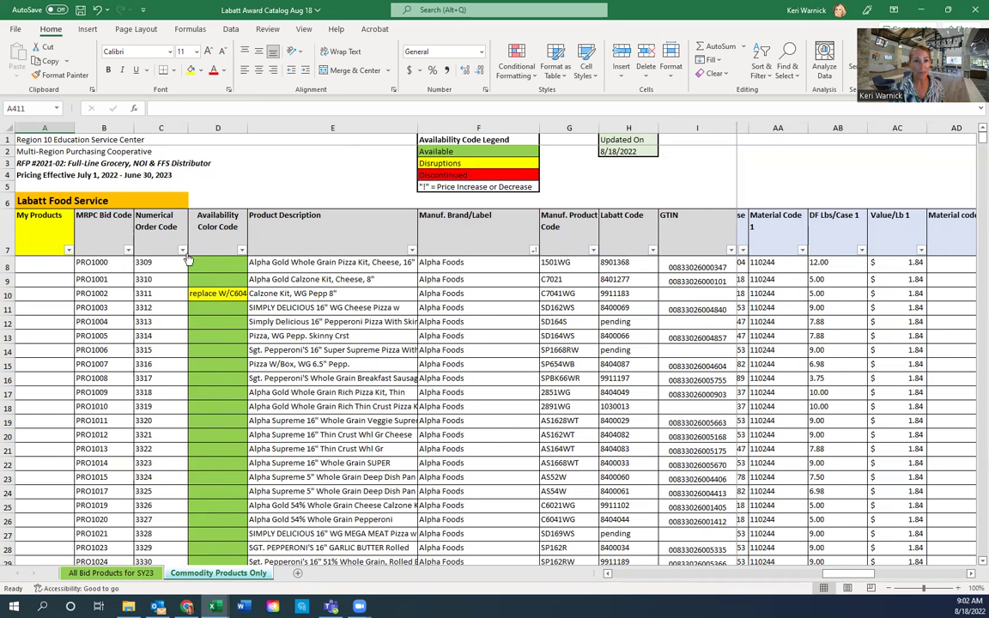
left_click(182, 251)
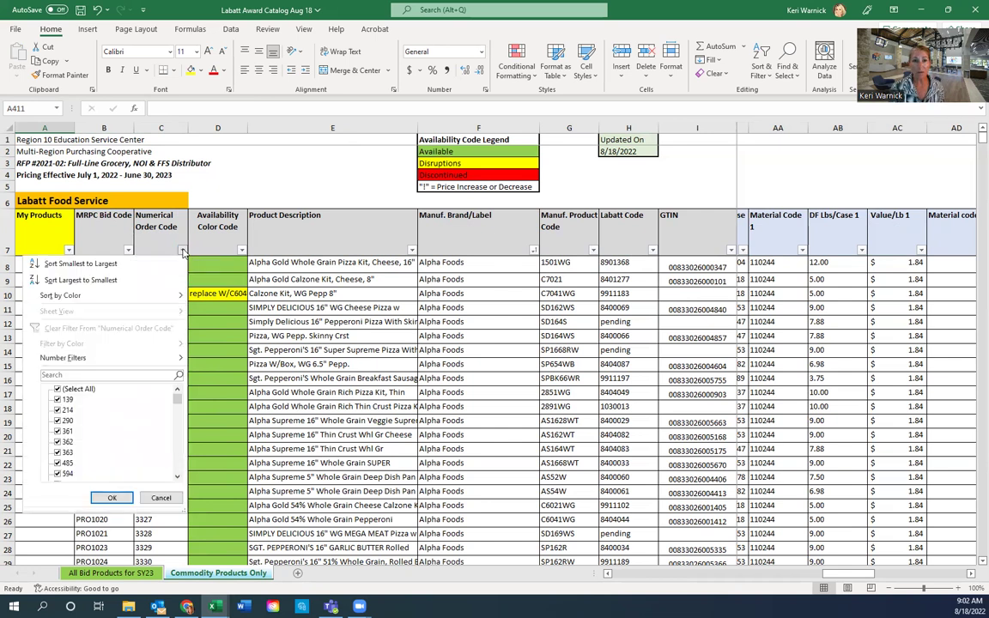
left_click(80, 263)
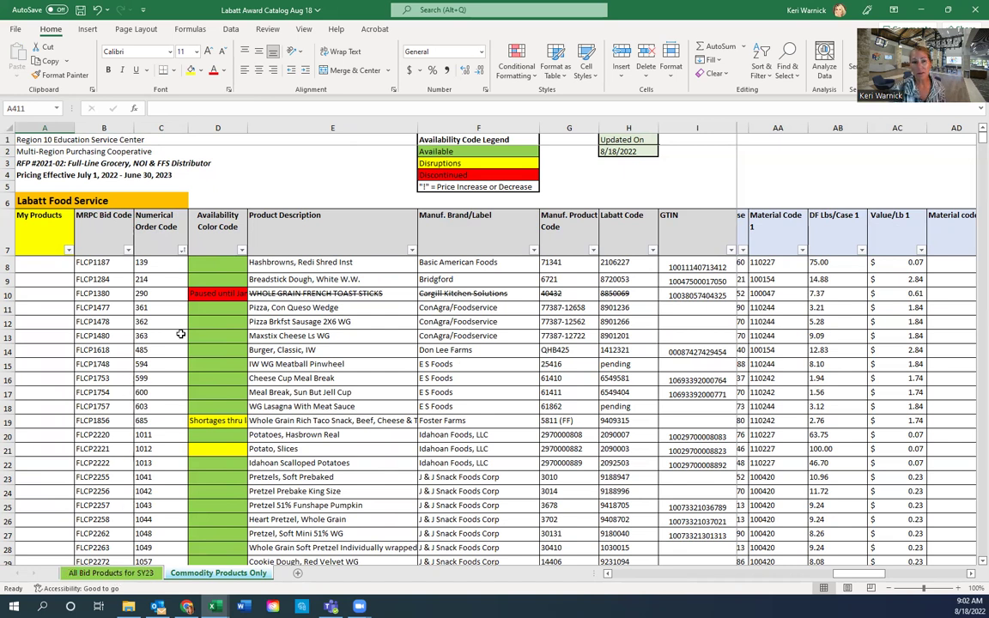
left_click(164, 262)
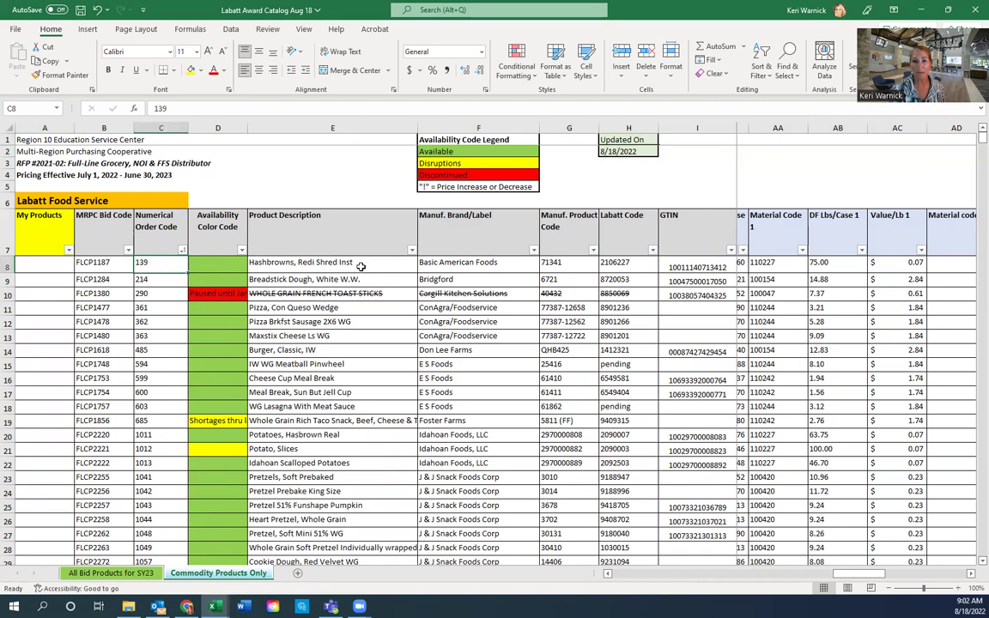
left_click(8, 267)
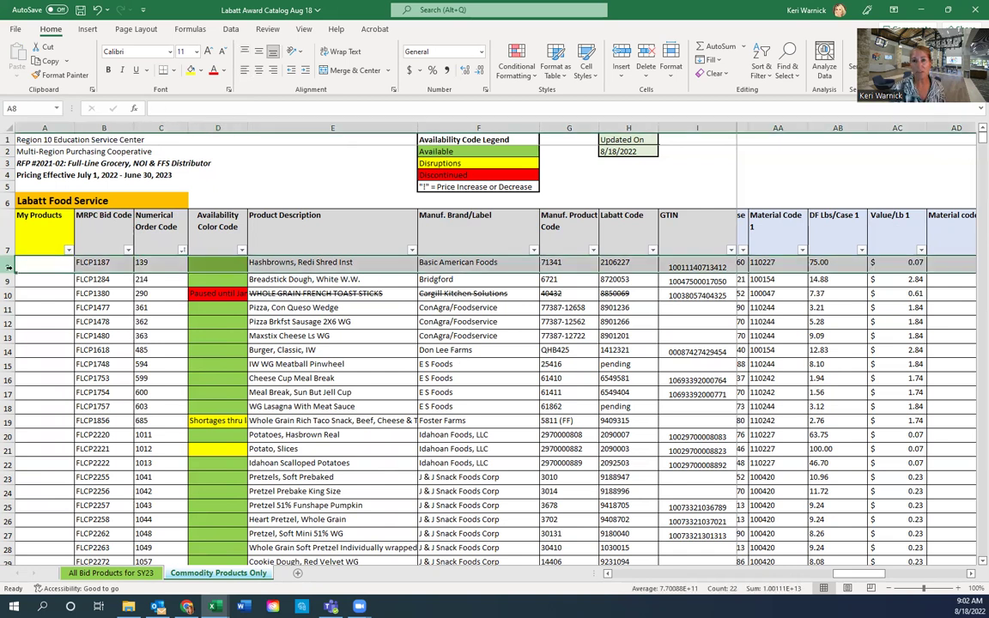
left_click(155, 263)
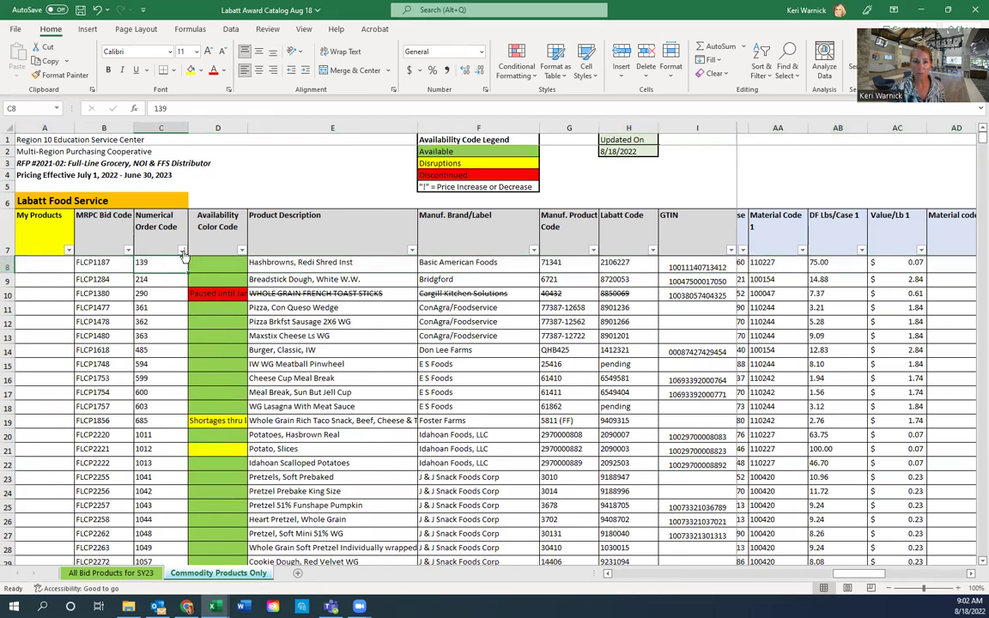
left_click(180, 250)
left_click(103, 258)
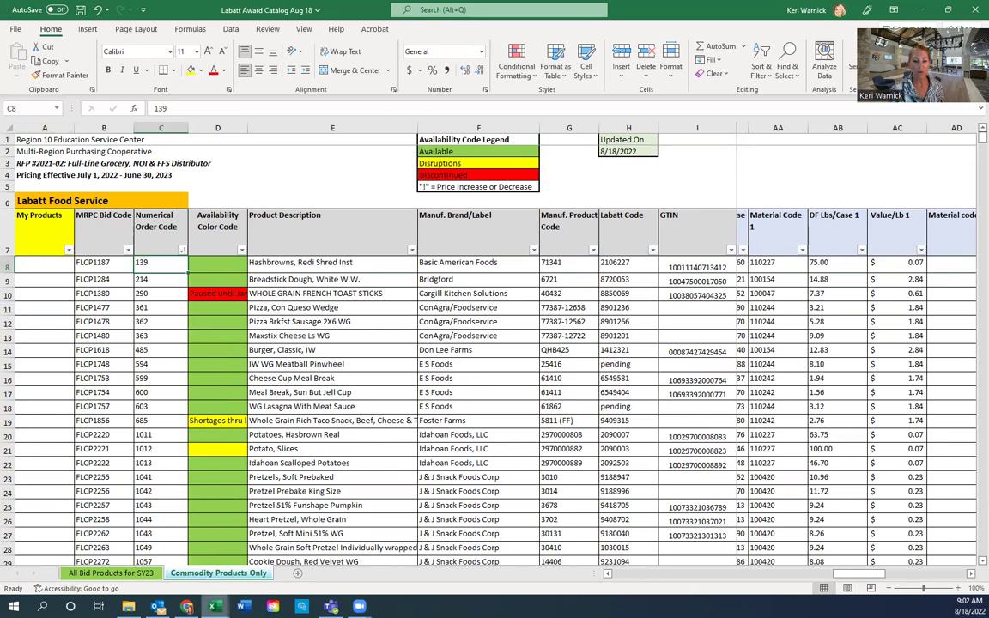
- Examine the My Products column, the availability entry for Whole Grain French Toast Sticks, and that product's entry in the Notes column
left_click(43, 127)
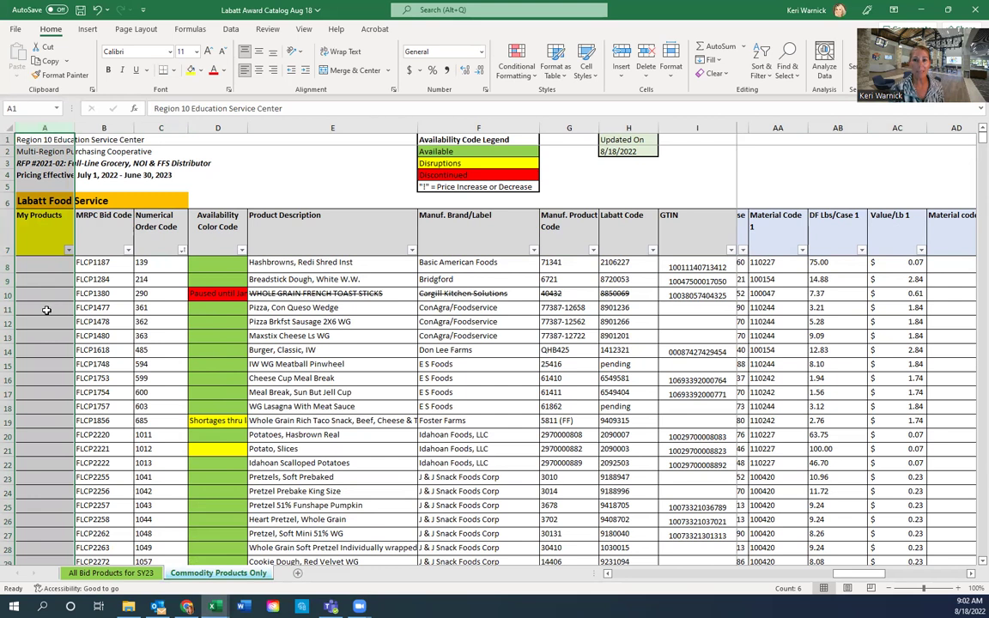
left_click(371, 334)
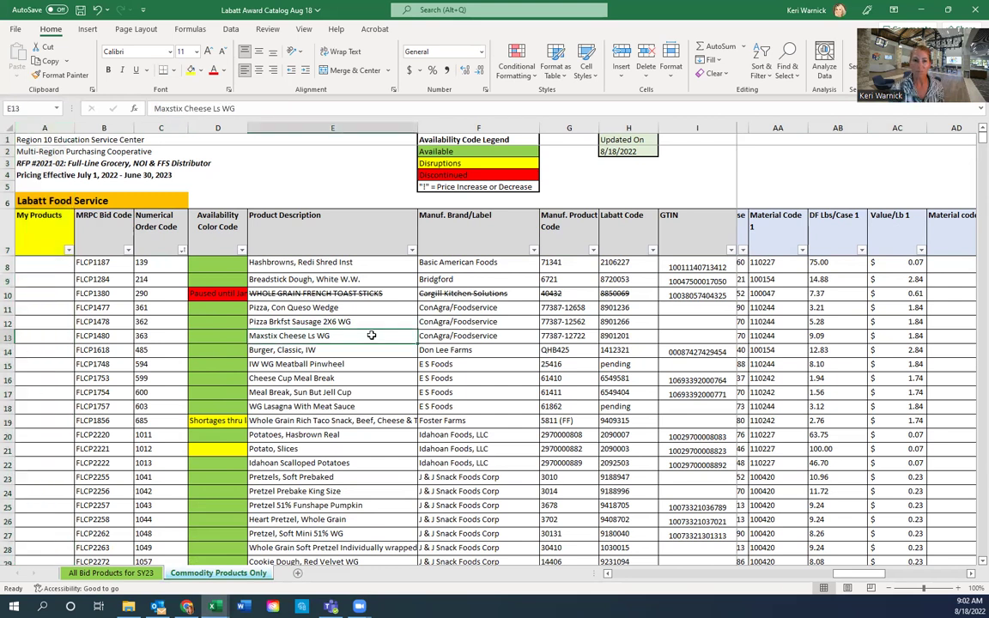
left_click(221, 294)
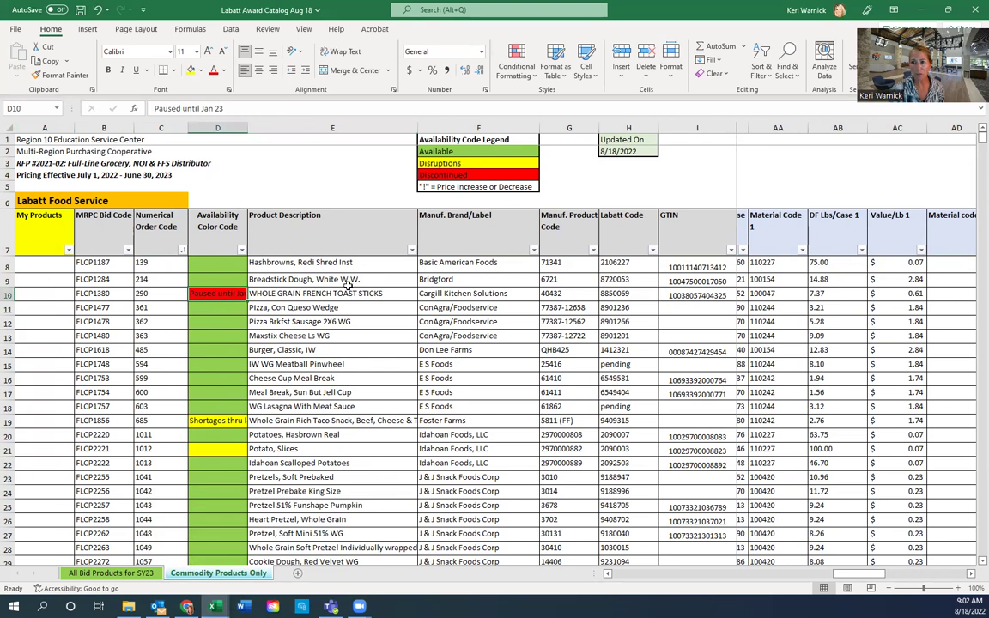
left_click_drag(859, 581, 820, 581)
left_click_drag(867, 127, 955, 128)
left_click(858, 128)
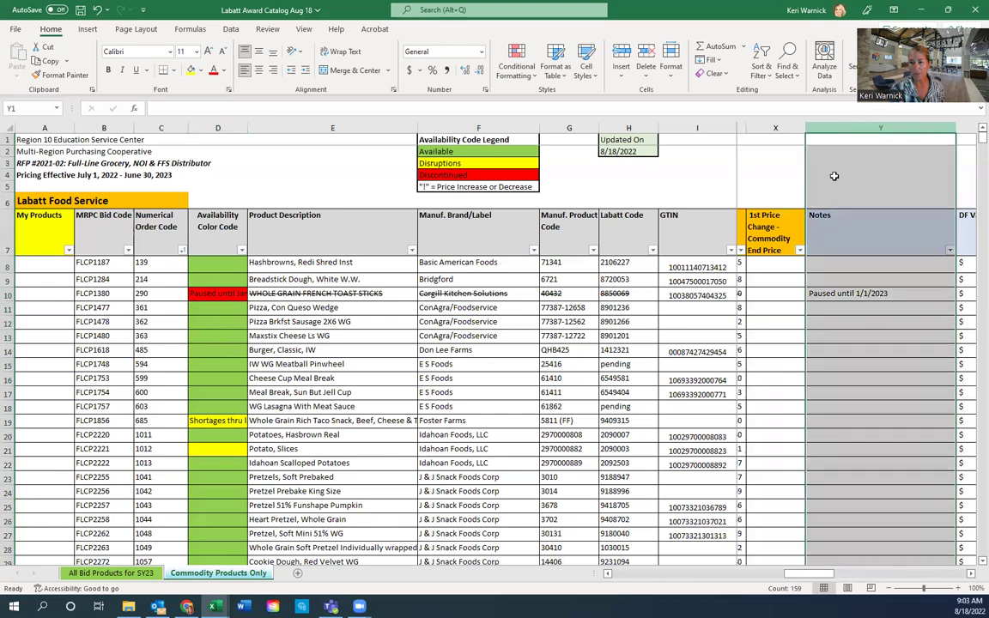
left_click(847, 294)
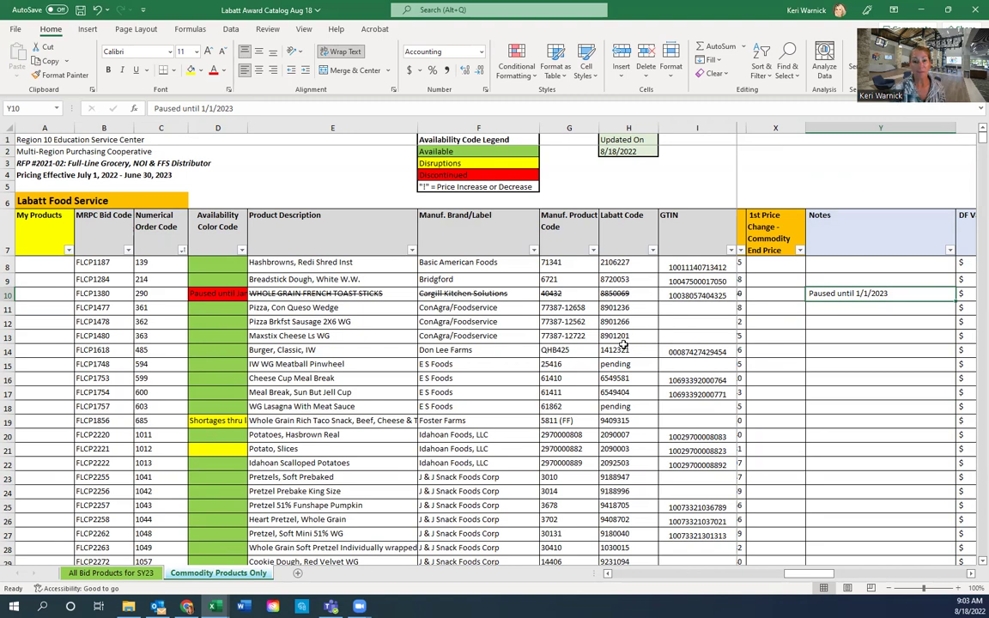
- Return to the All Bid Products for SY23 sheet and examine its GTIN column beside the manufacturer product codes
key("ctrl+Page_Up")
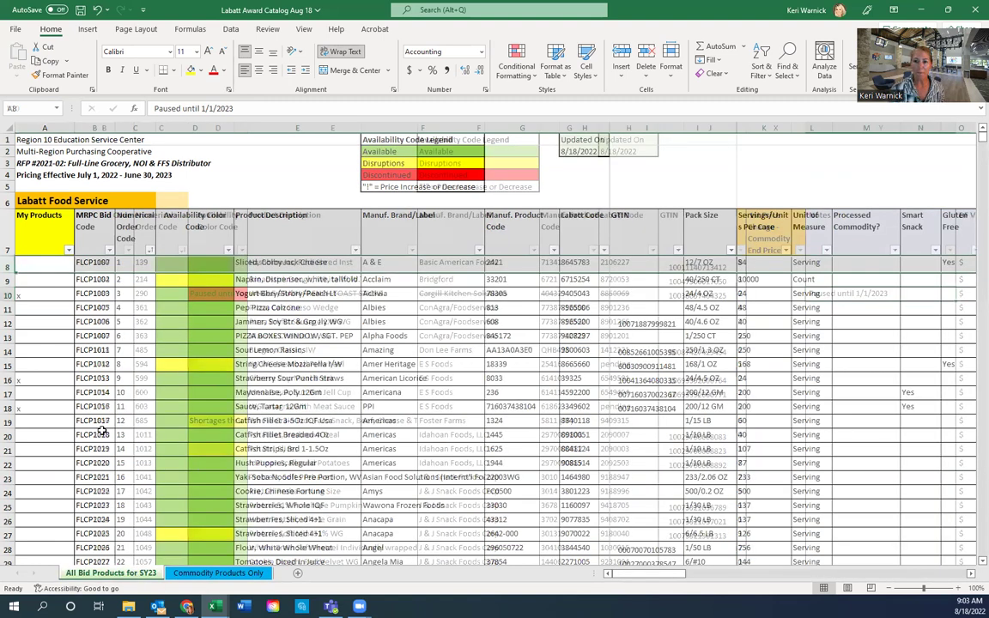
left_click(656, 126)
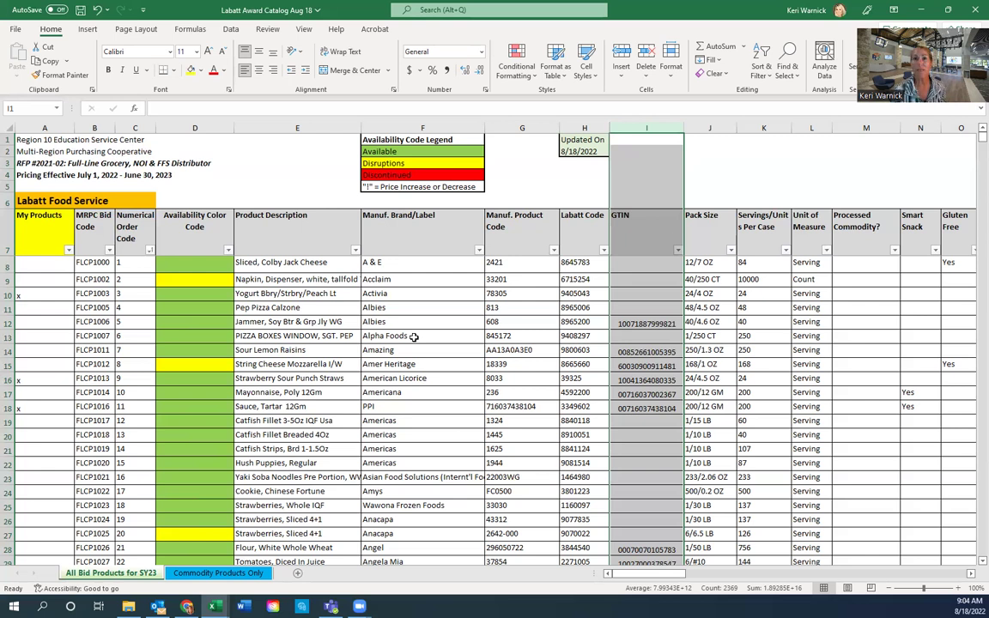
left_click(525, 335)
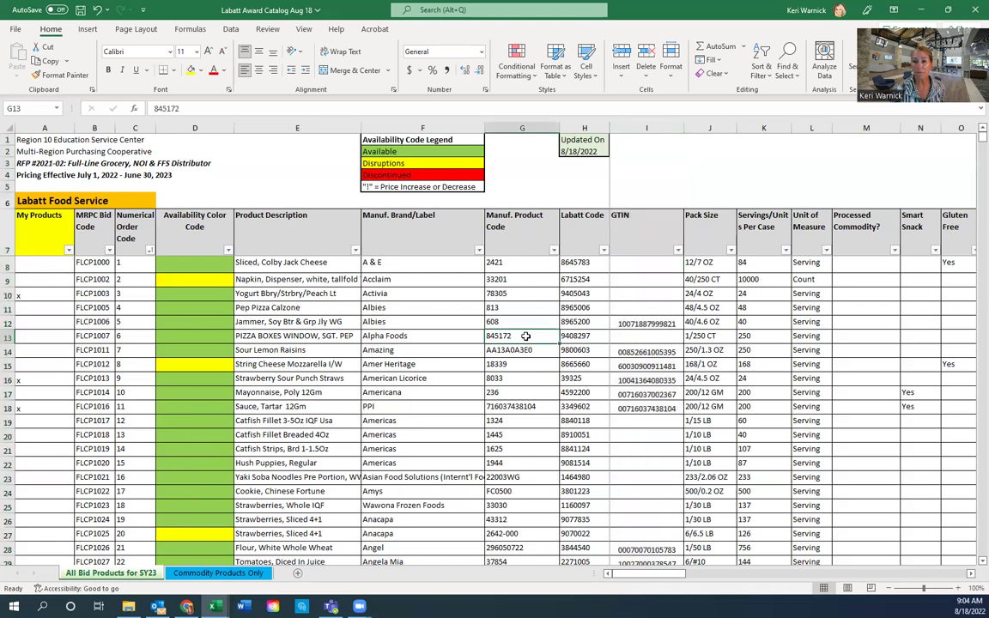
left_click(649, 348)
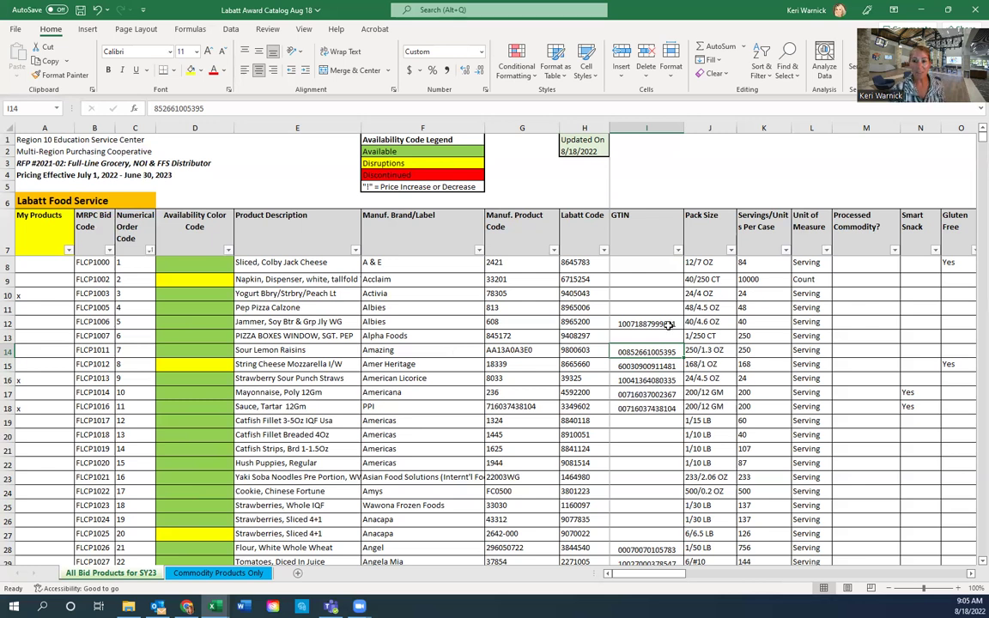
left_click(646, 127)
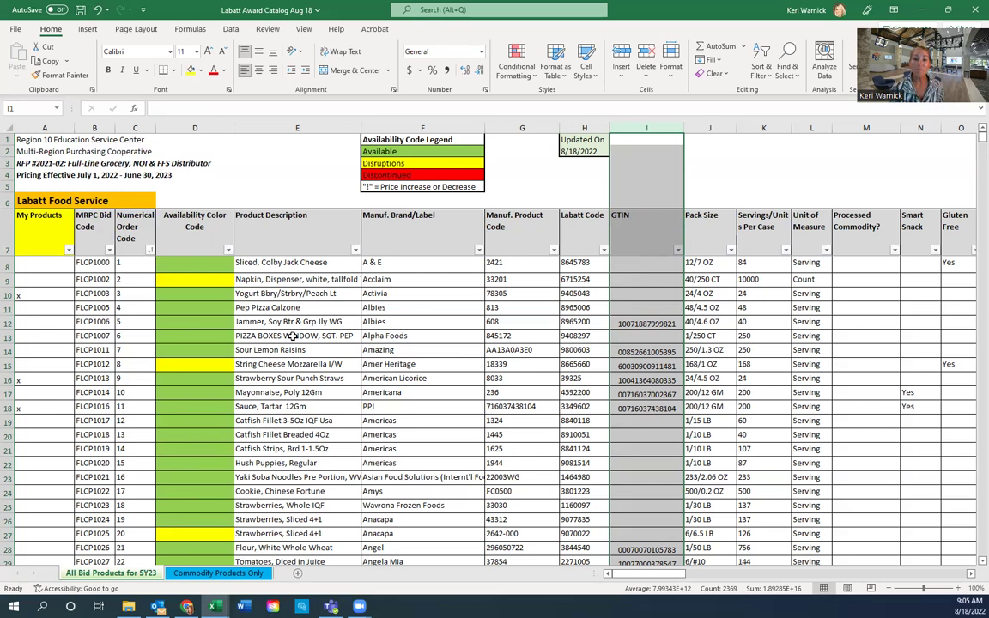
- Sort the All Bid Products for SY23 sheet by My Products from A to Z and filter that column to show only "x" rows
left_click(61, 280)
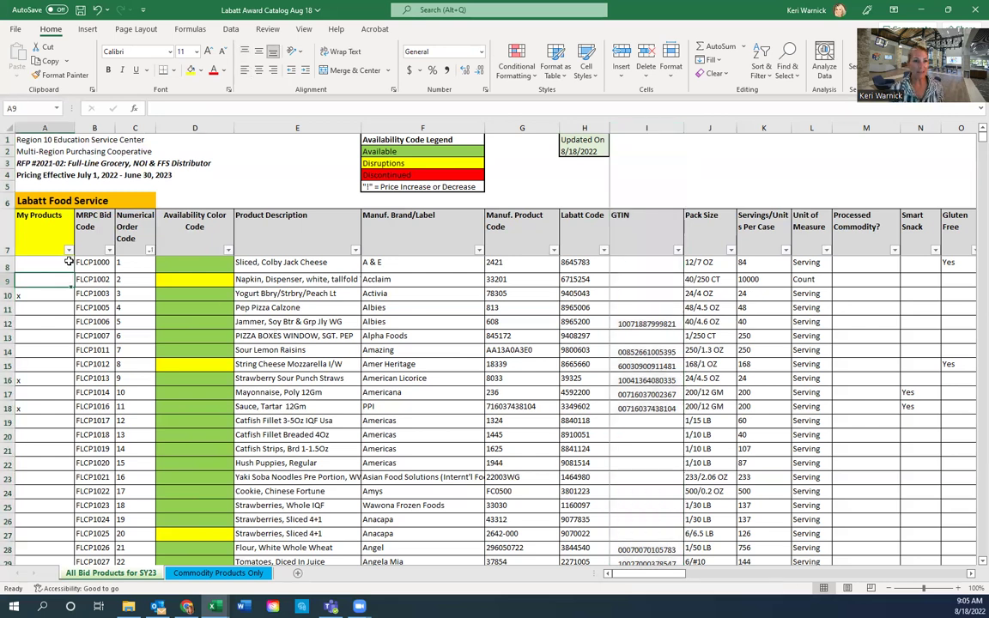
left_click(71, 250)
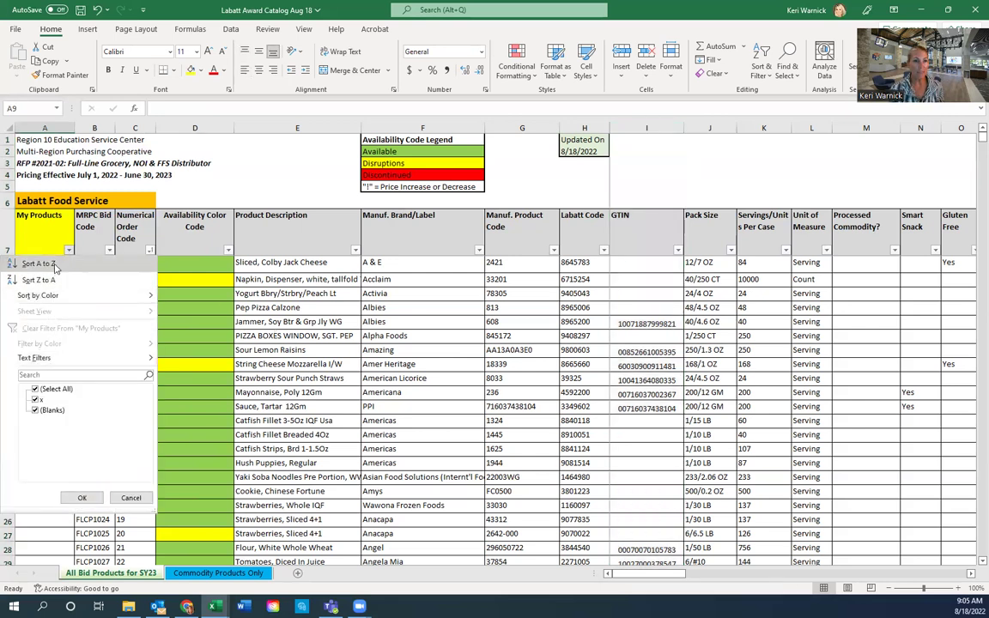
key("Escape")
left_click(68, 250)
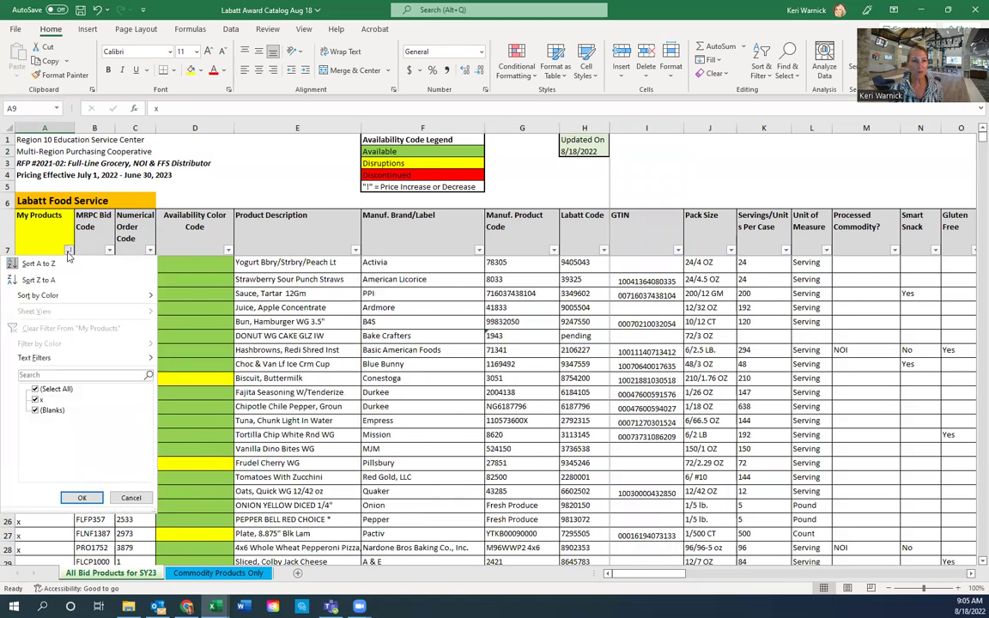
left_click(81, 498)
scroll(329, 424, "down", 2)
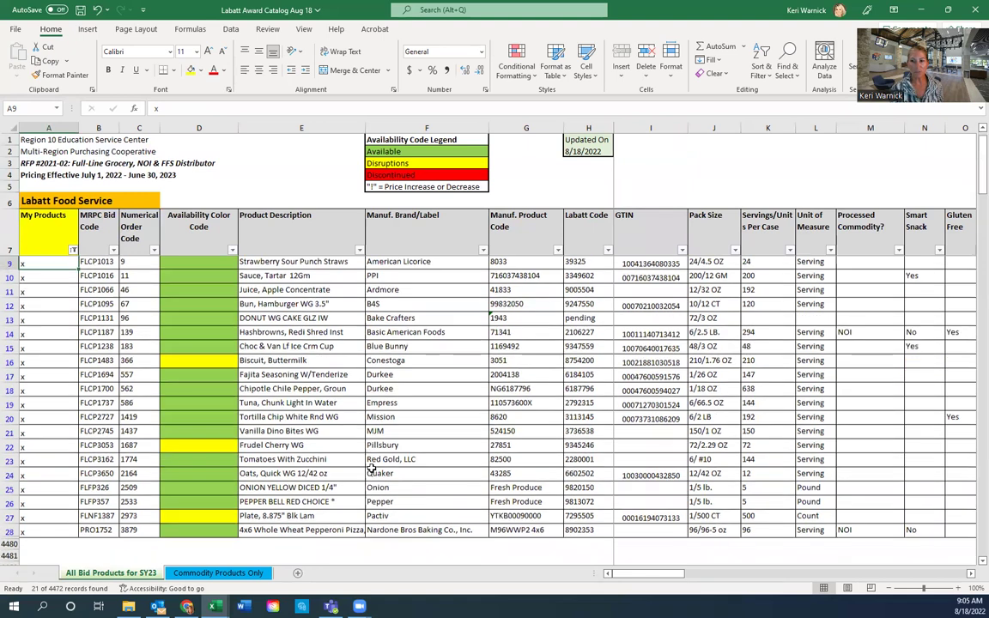
scroll(365, 447, "up", 2)
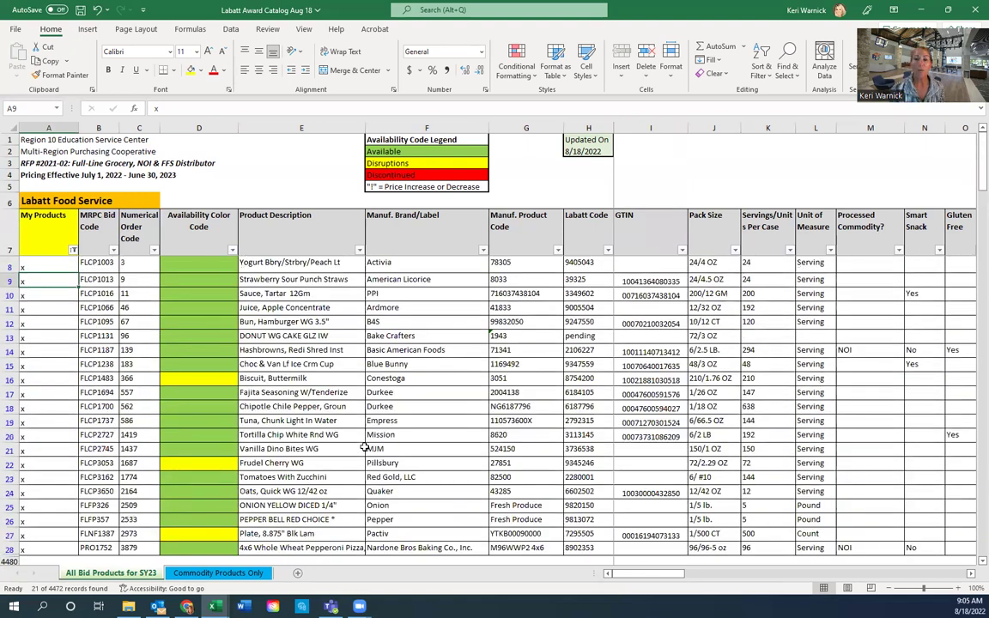